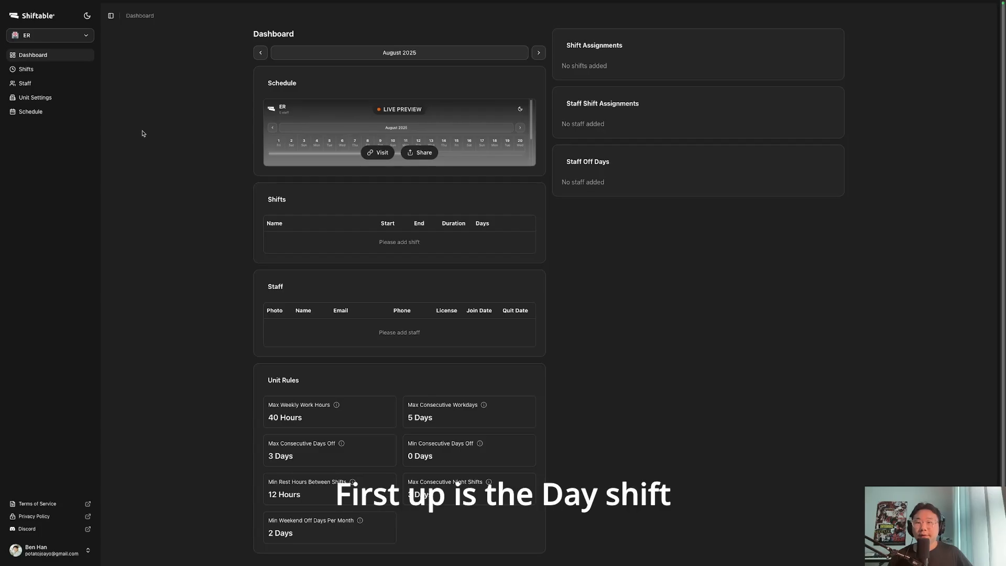
Start a new shift named Day in the ER unit, running from 07:00 to 15:00
{"action": "left_click", "coordinate": [73, 70]}
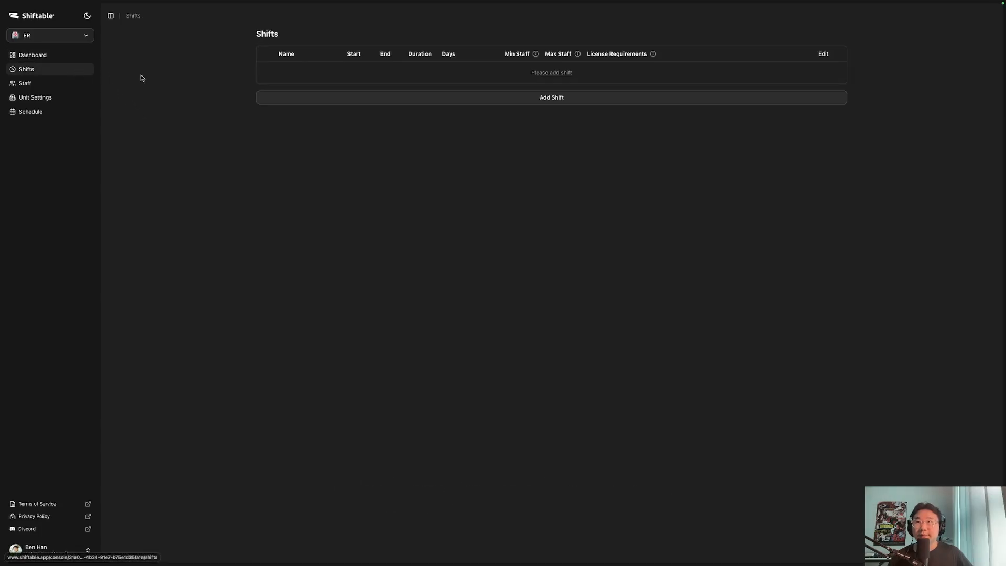
{"action": "left_click", "coordinate": [308, 99]}
{"action": "type", "text": "Day"}
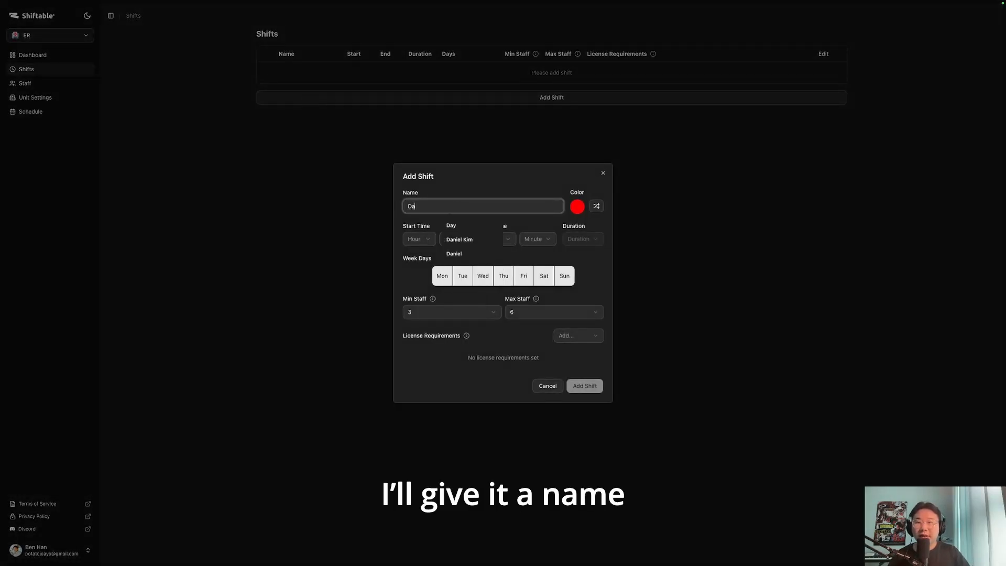
{"action": "left_click", "coordinate": [419, 238]}
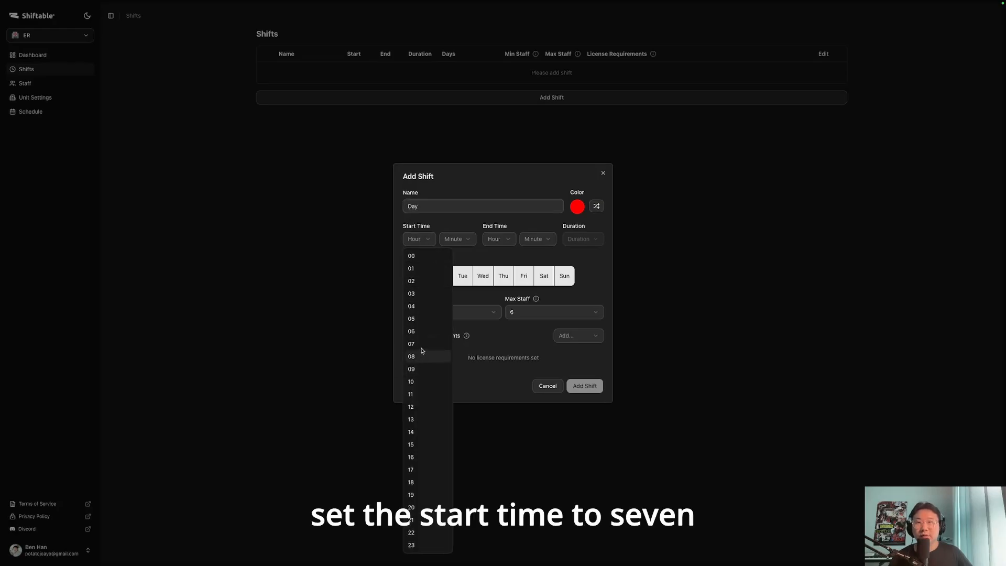
{"action": "left_click", "coordinate": [414, 344]}
{"action": "left_click", "coordinate": [493, 241]}
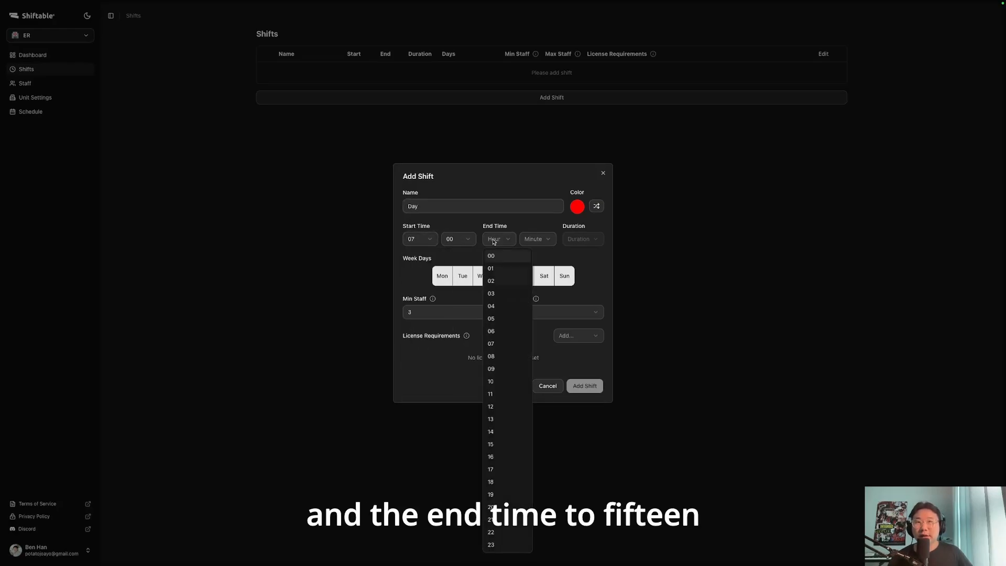
{"action": "left_click", "coordinate": [502, 450]}
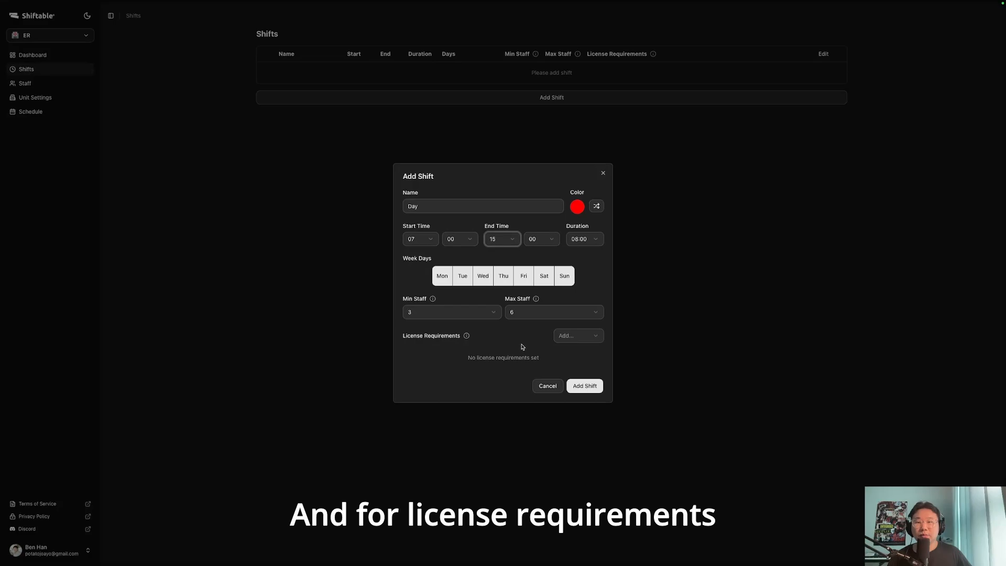
Add an RN license requirement with a minimum of 2 staff to the Day shift and save the shift
{"action": "left_click", "coordinate": [566, 336]}
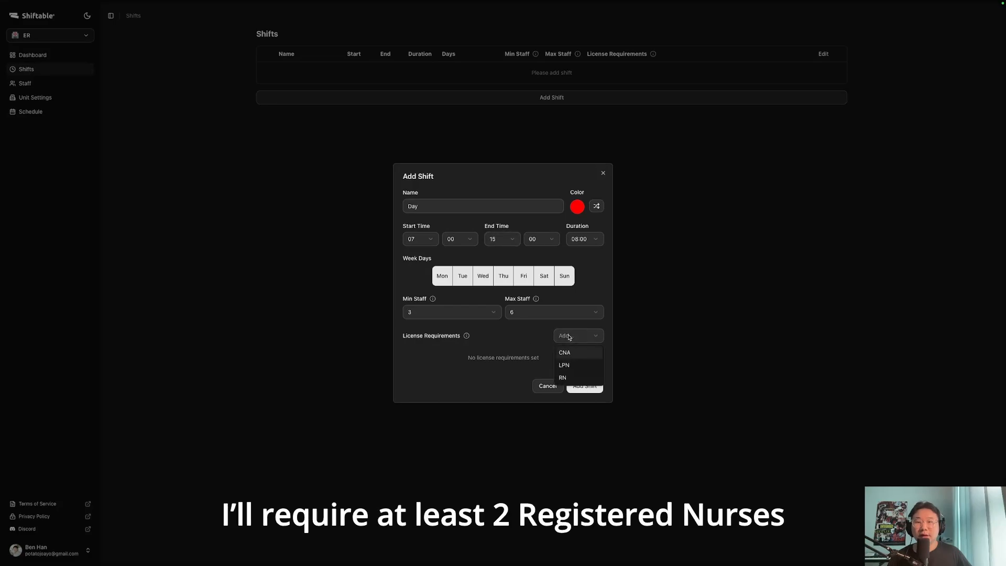
{"action": "left_click", "coordinate": [569, 373]}
{"action": "left_click", "coordinate": [480, 367]}
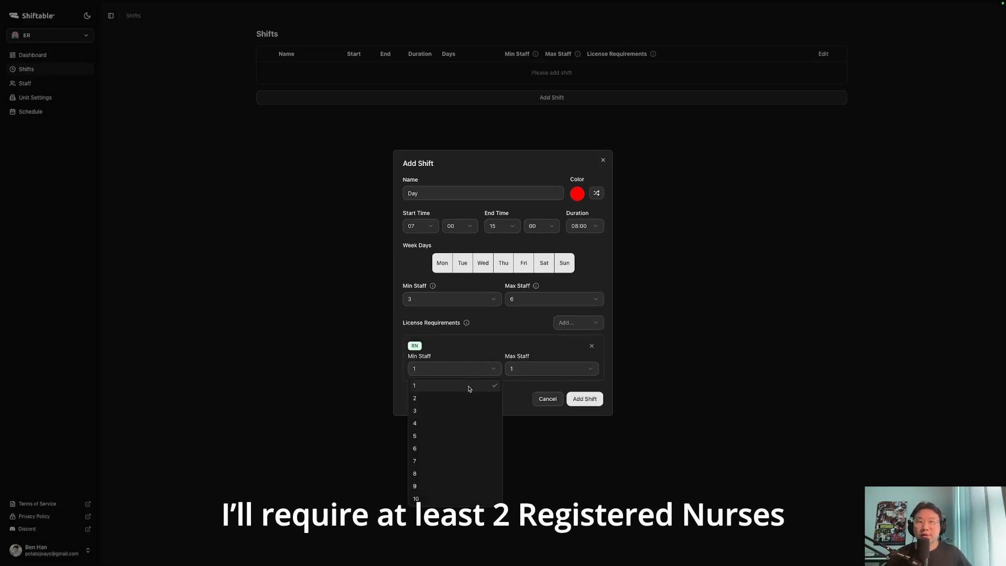
{"action": "left_click", "coordinate": [466, 397]}
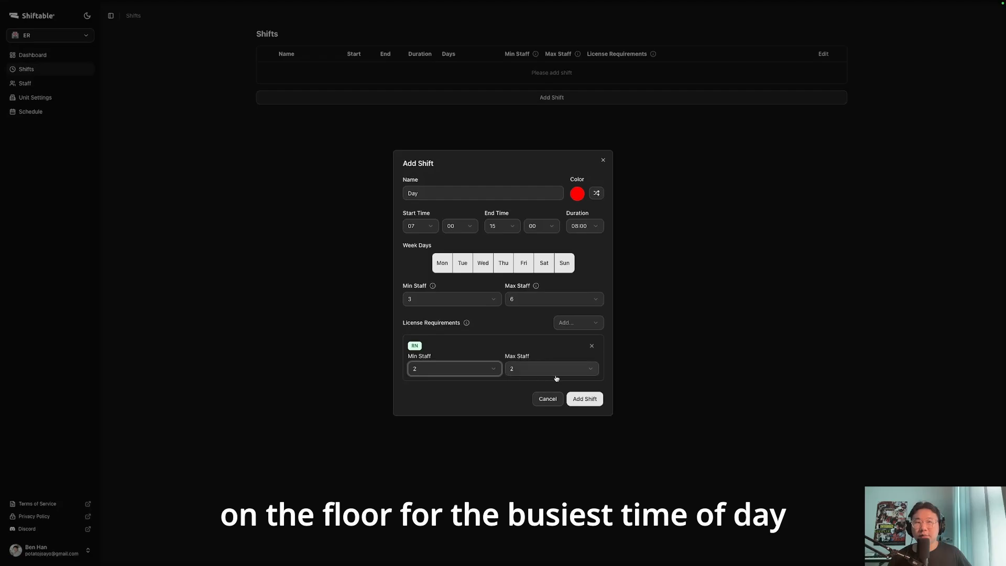
{"action": "left_click", "coordinate": [589, 404]}
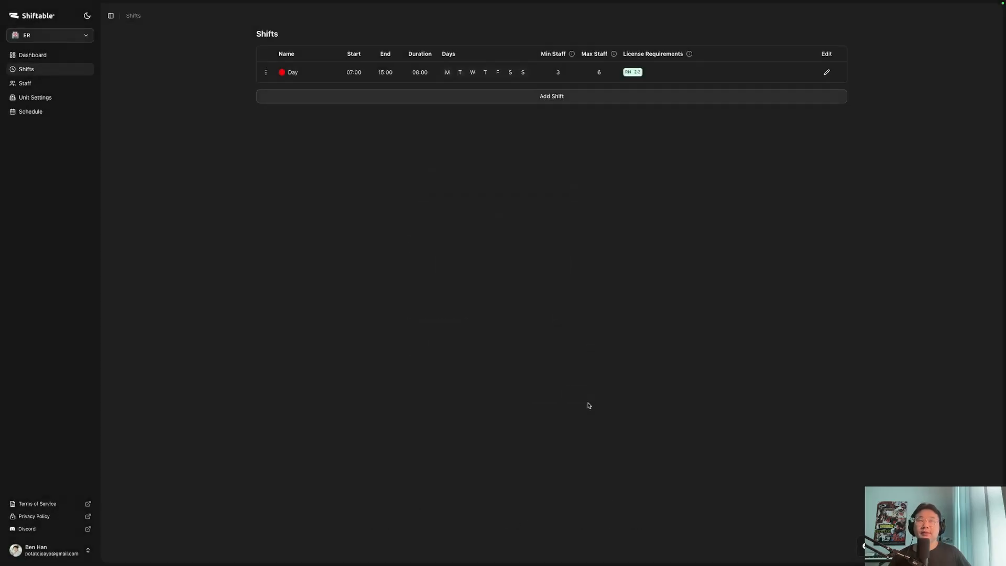
Start a new shift named Evening with a randomized color, running from 15:00 to 23:00
{"action": "left_click", "coordinate": [538, 97]}
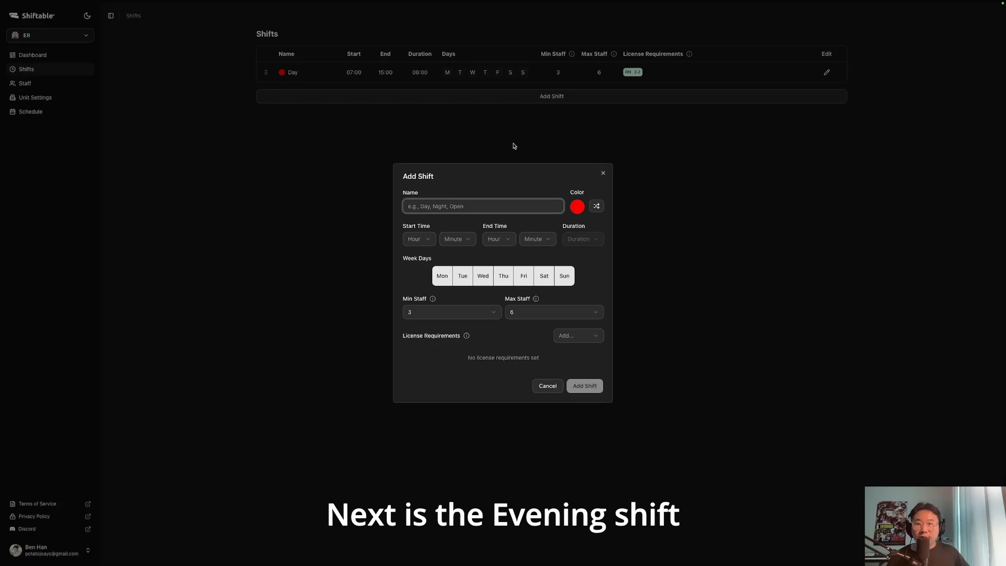
{"action": "type", "text": "Evening"}
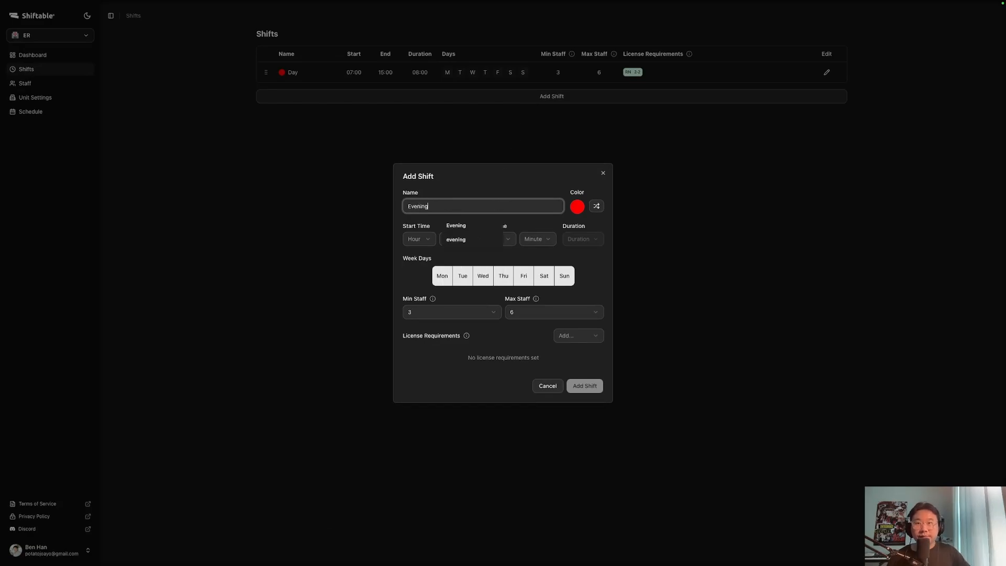
{"action": "left_click", "coordinate": [601, 209]}
{"action": "left_click", "coordinate": [601, 208]}
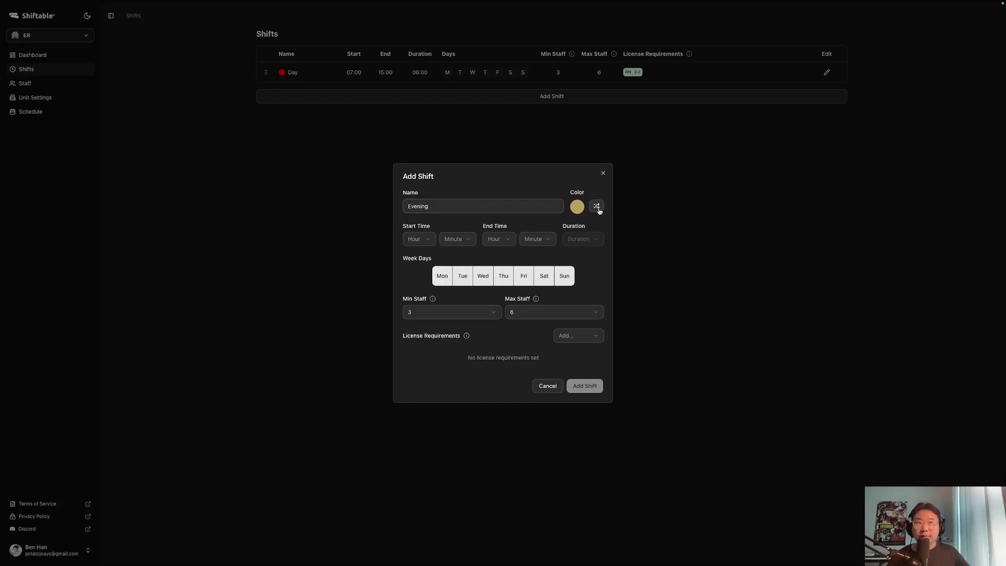
{"action": "left_click", "coordinate": [412, 239]}
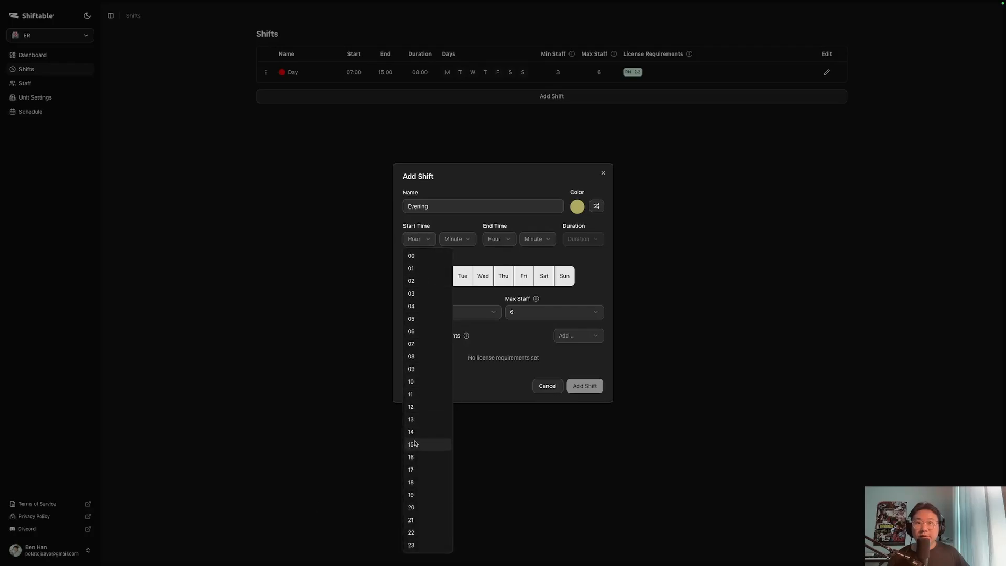
{"action": "left_click", "coordinate": [413, 444]}
{"action": "left_click", "coordinate": [495, 239]}
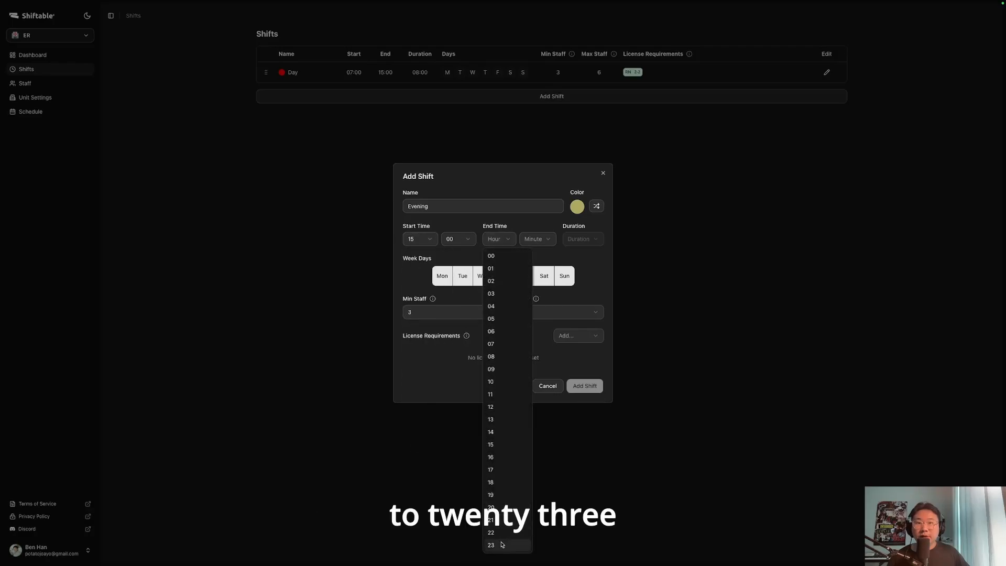
{"action": "left_click", "coordinate": [493, 545]}
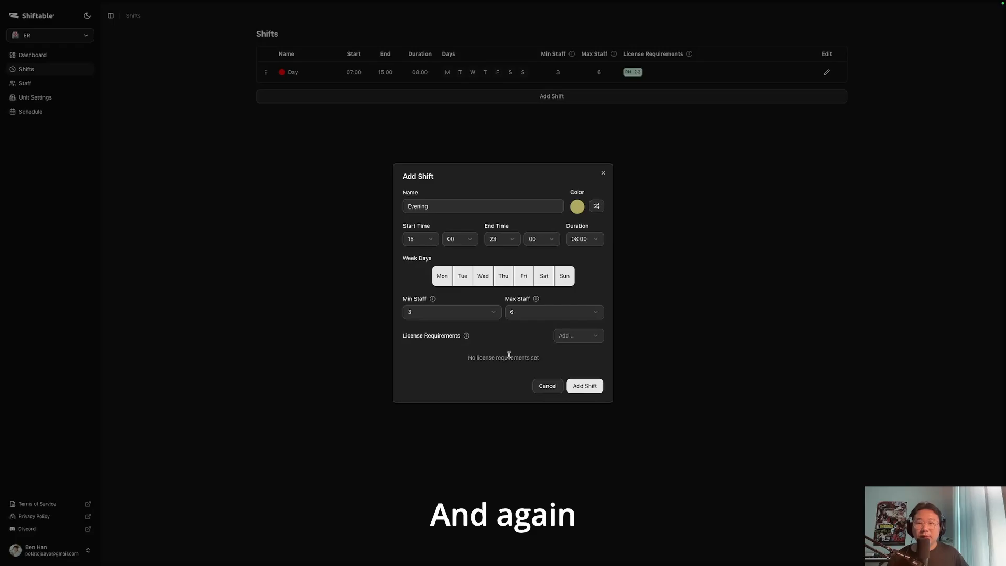
Add an RN license requirement with a minimum of 2 staff to the Evening shift and save the shift
{"action": "left_click", "coordinate": [577, 336]}
{"action": "left_click", "coordinate": [573, 381]}
{"action": "left_click", "coordinate": [471, 373]}
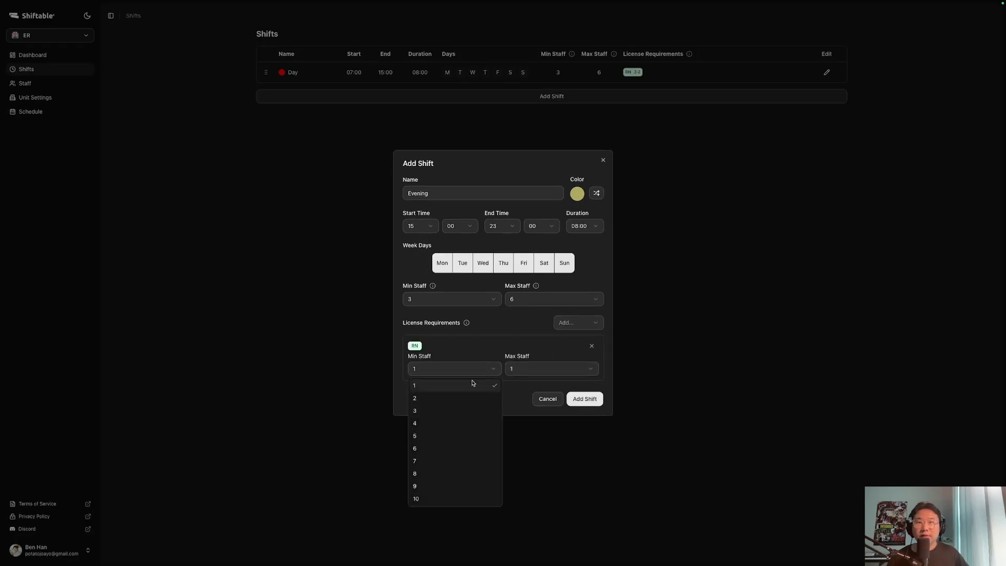
{"action": "left_click", "coordinate": [473, 398]}
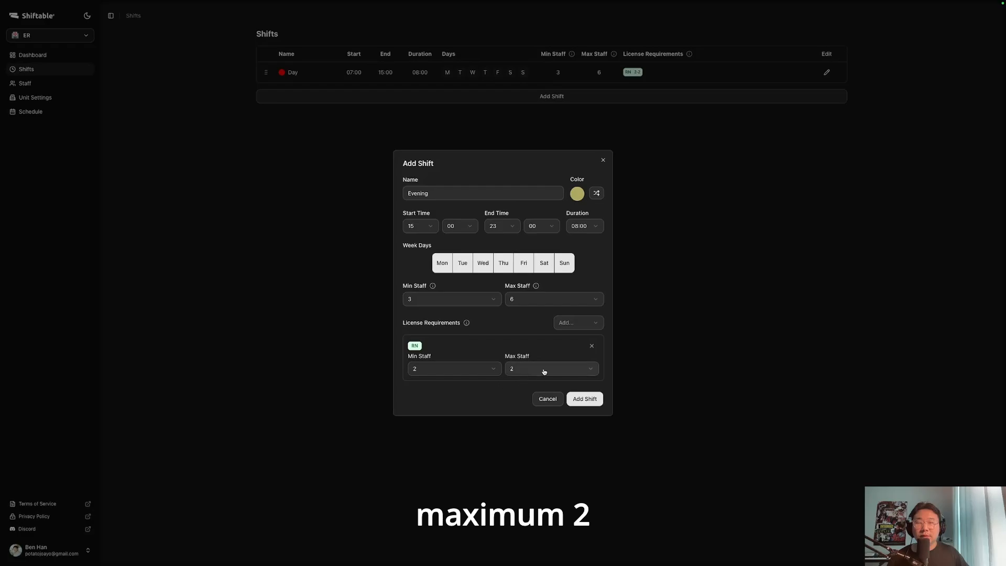
{"action": "left_click", "coordinate": [587, 398]}
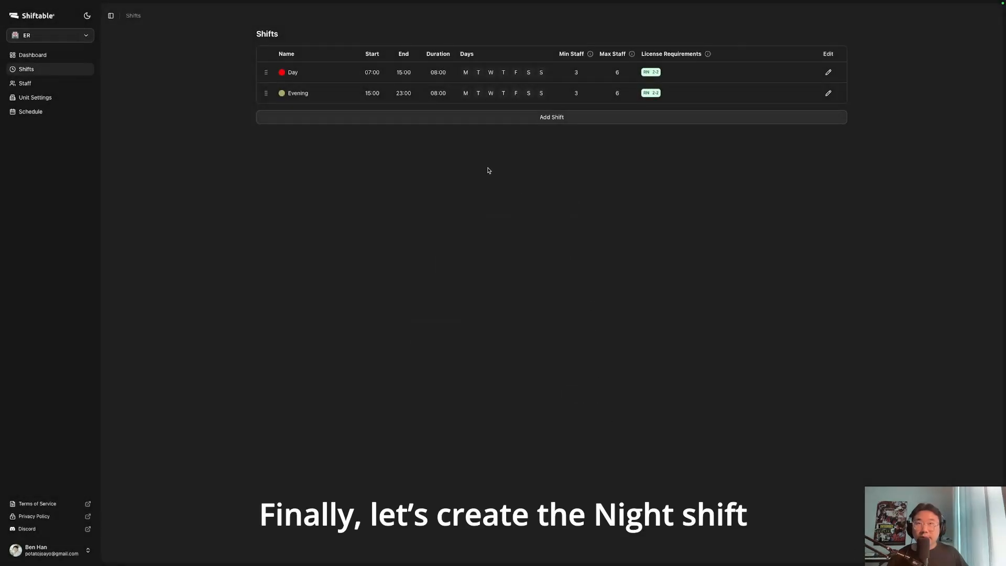
Start a new shift named Night with a randomized color, running from 23:00 to 07:00
{"action": "left_click", "coordinate": [470, 123]}
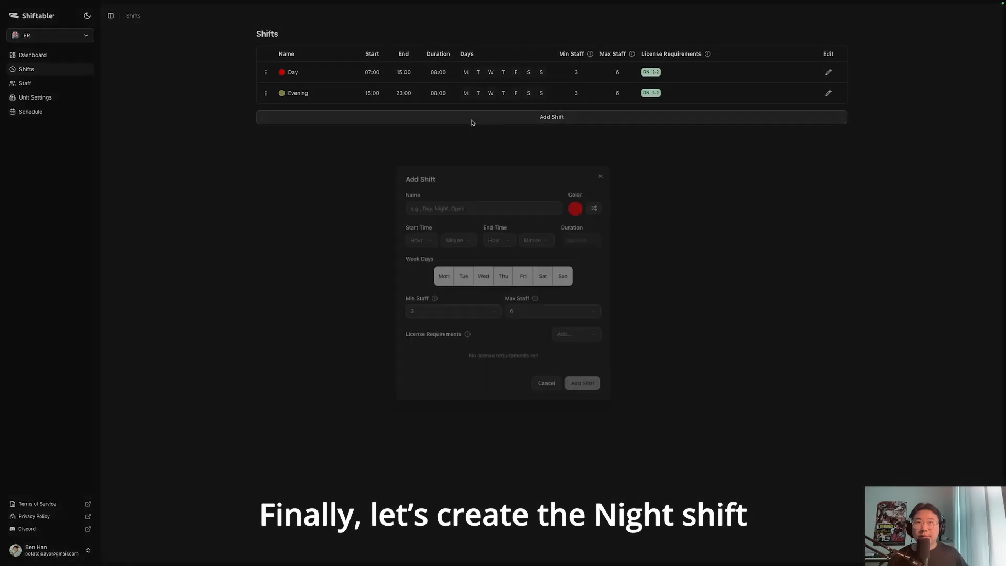
{"action": "type", "text": "Night"}
{"action": "left_click", "coordinate": [598, 206]}
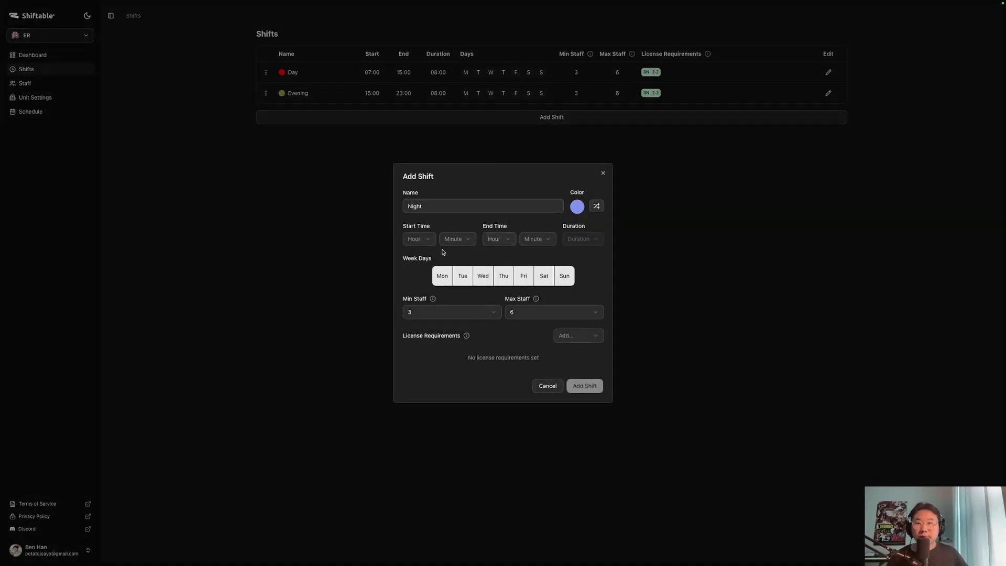
{"action": "left_click", "coordinate": [419, 239]}
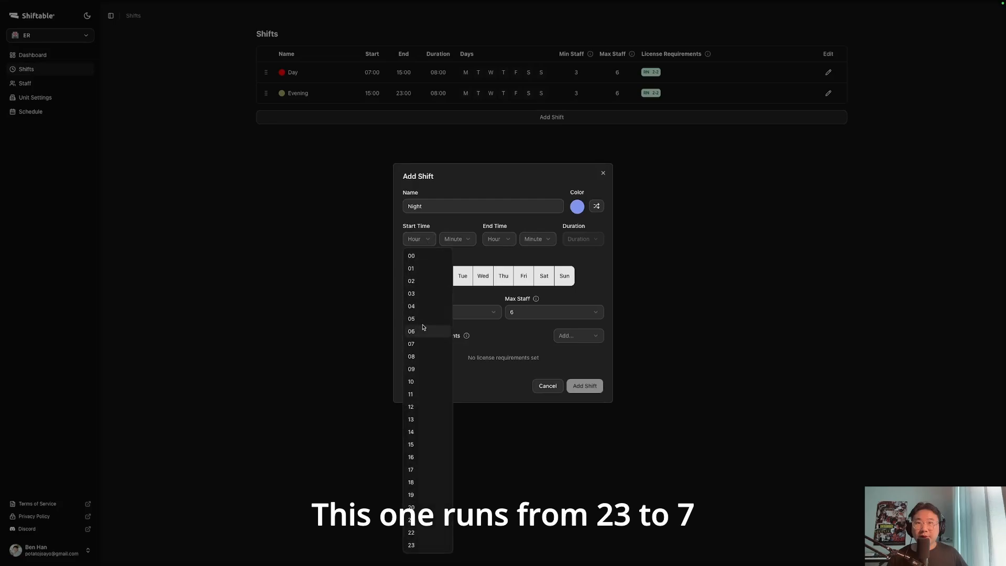
{"action": "left_click", "coordinate": [422, 545]}
{"action": "left_click", "coordinate": [502, 237]}
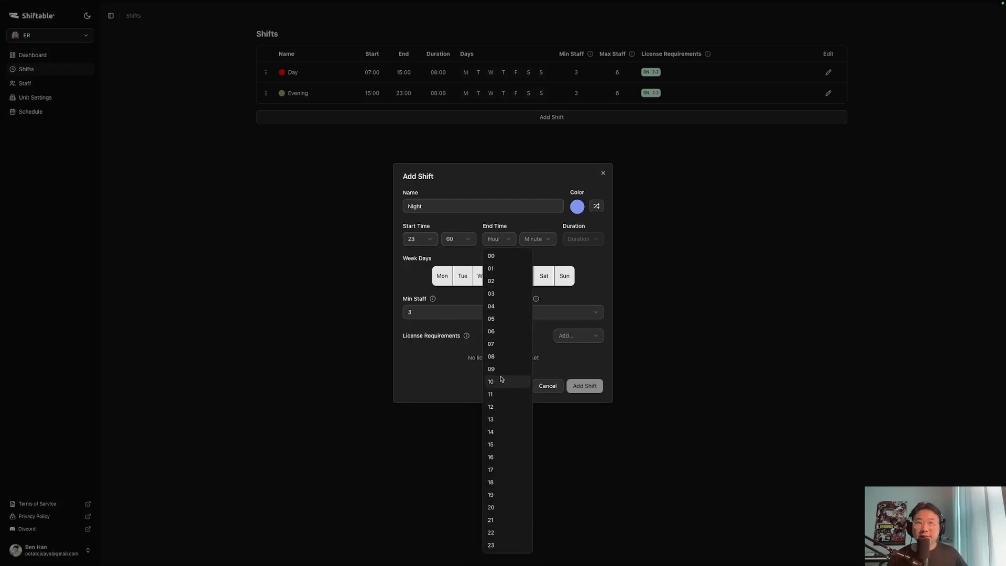
{"action": "left_click", "coordinate": [492, 344]}
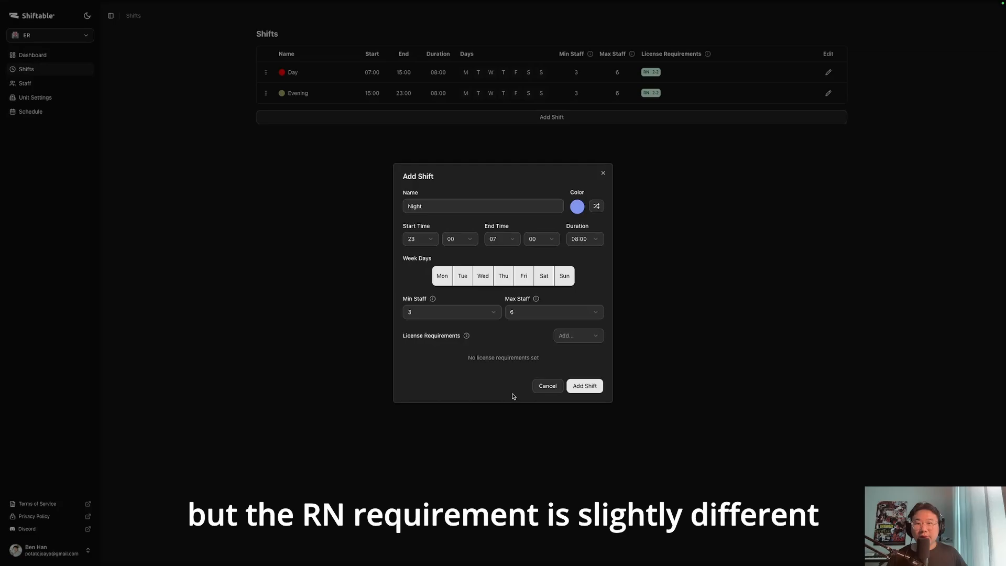
Add an RN license requirement of minimum 1 and maximum 2 staff to the Night shift and save the shift
{"action": "left_click", "coordinate": [579, 335]}
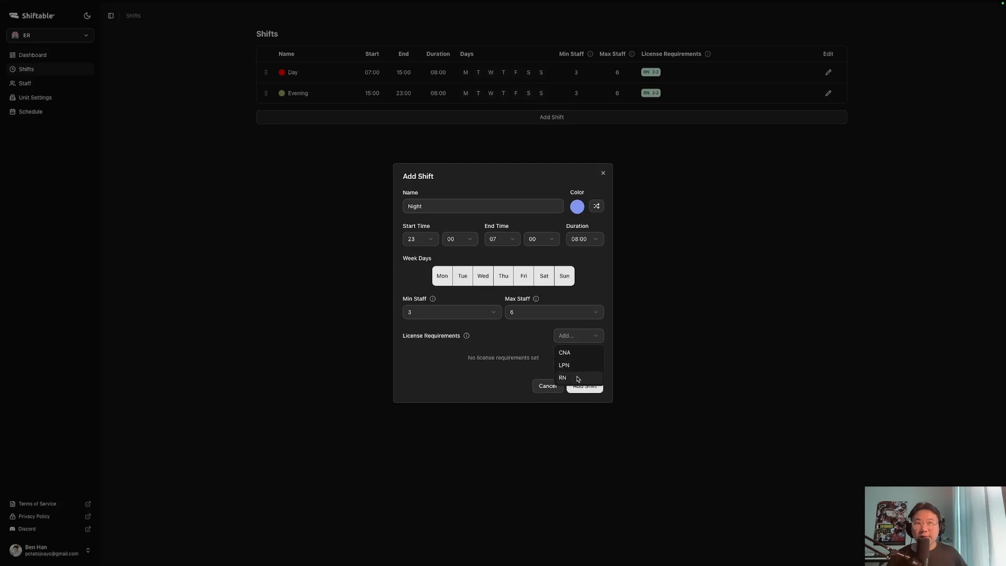
{"action": "left_click", "coordinate": [577, 378]}
{"action": "left_click", "coordinate": [459, 369]}
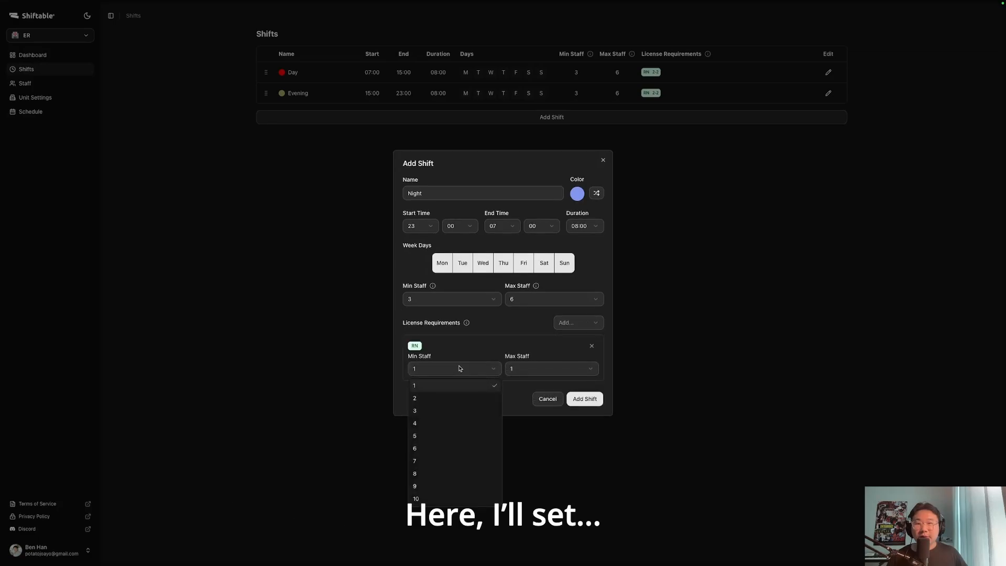
{"action": "left_click", "coordinate": [459, 369]}
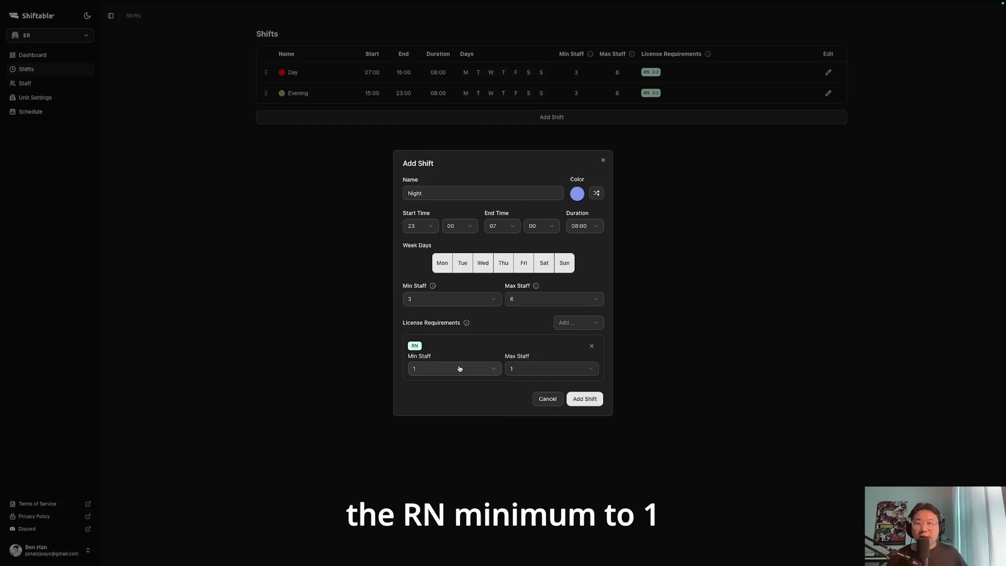
{"action": "left_click", "coordinate": [527, 369]}
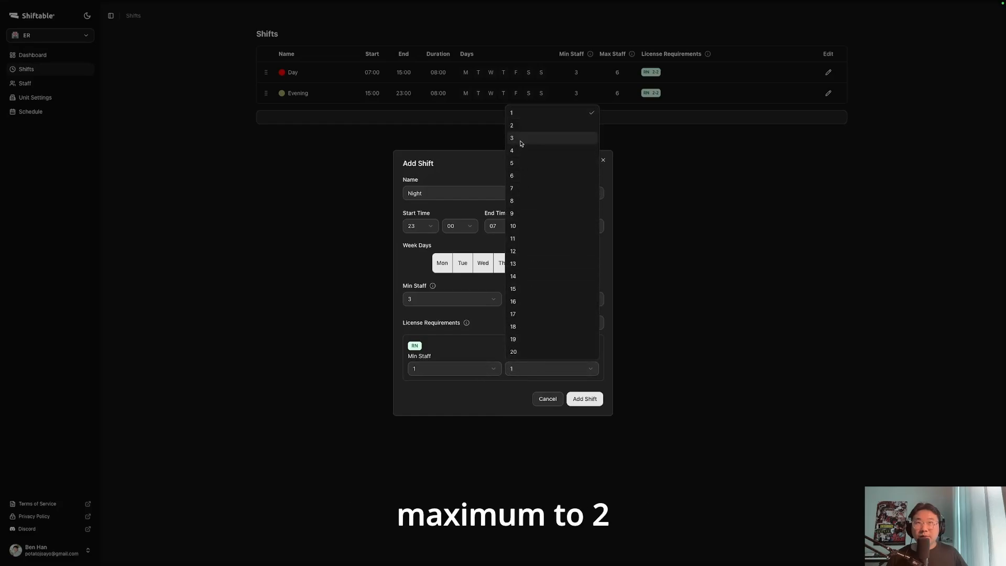
{"action": "left_click", "coordinate": [522, 130]}
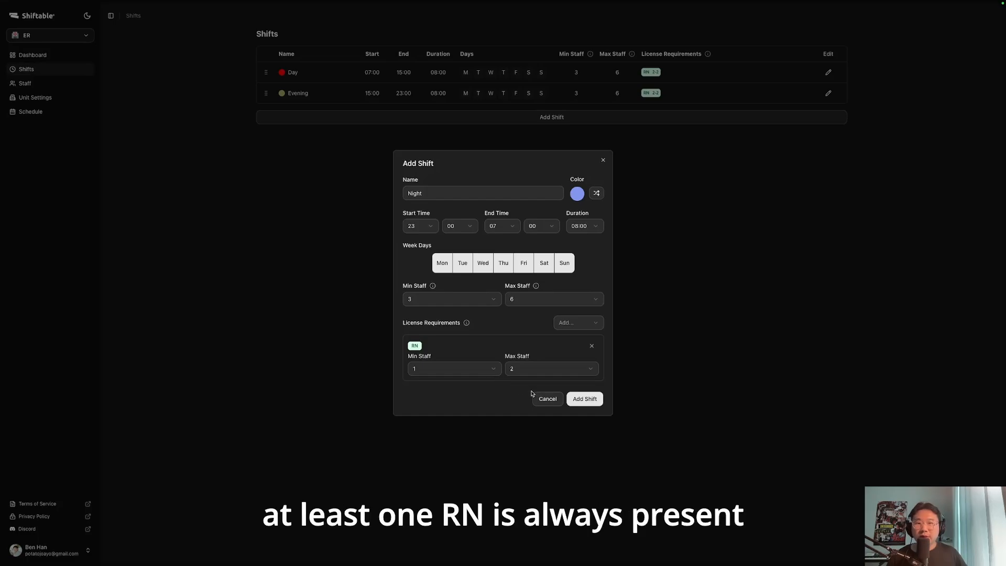
{"action": "left_click", "coordinate": [594, 401]}
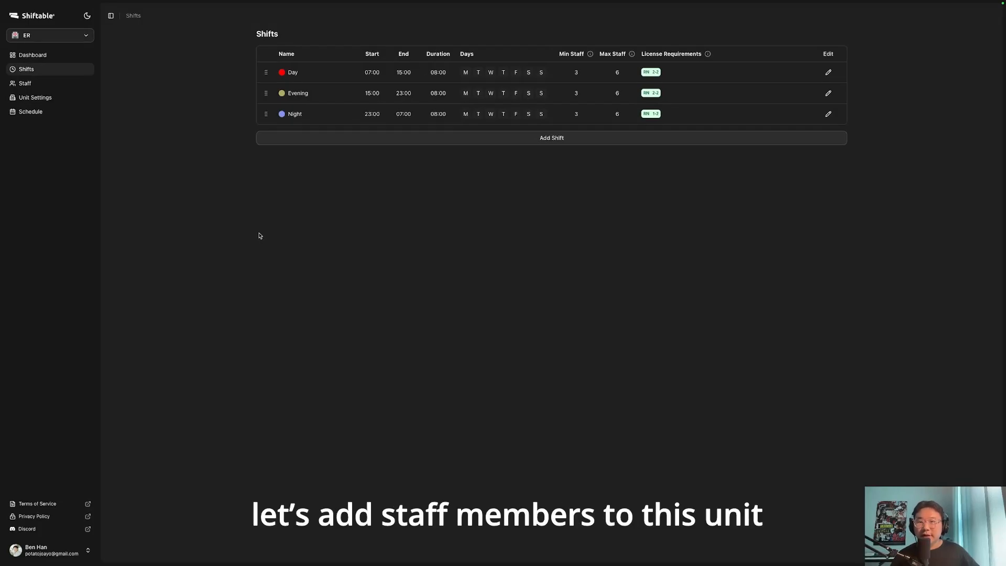
Add a staff member to the ER unit, entering the first name and RN license, with the Allowed Shifts restriction off
{"action": "left_click", "coordinate": [26, 83]}
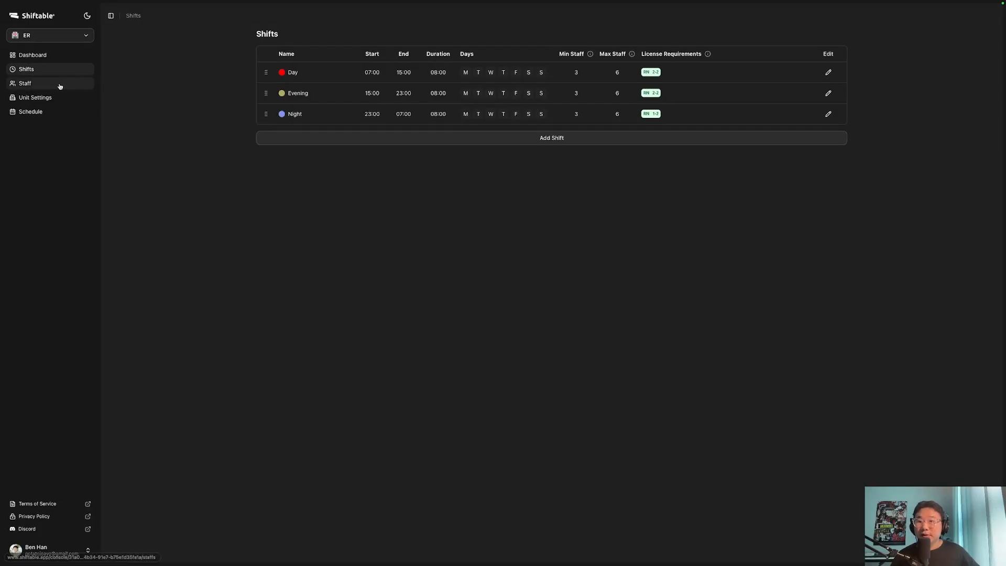
{"action": "left_click", "coordinate": [318, 104]}
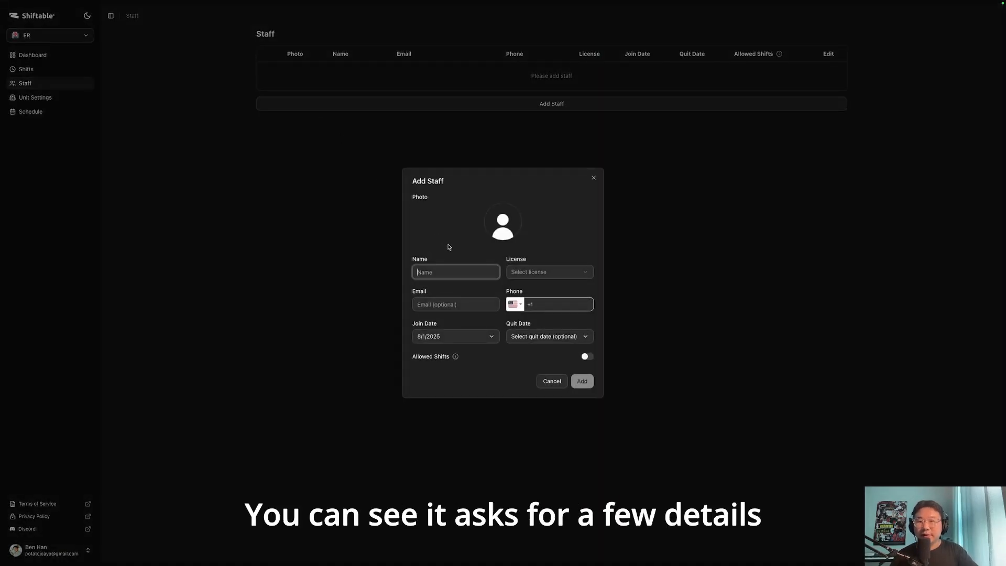
{"action": "type", "text": "Alice"}
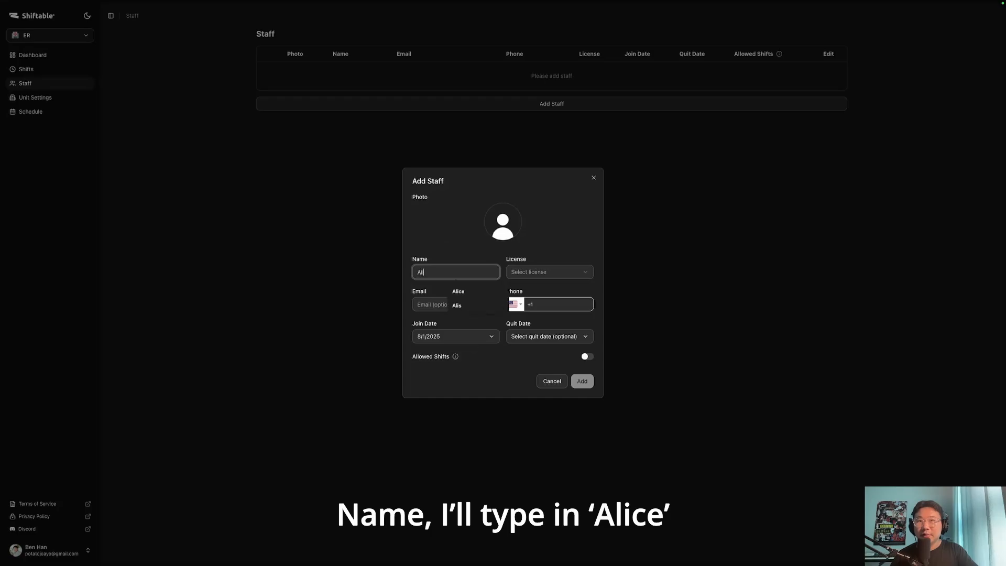
{"action": "left_click", "coordinate": [540, 277]}
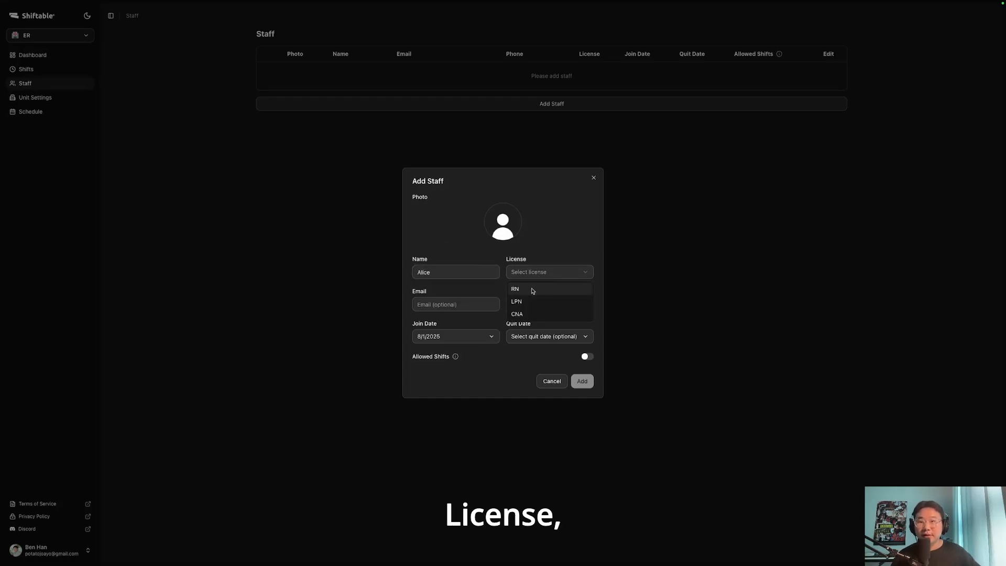
{"action": "left_click", "coordinate": [532, 290]}
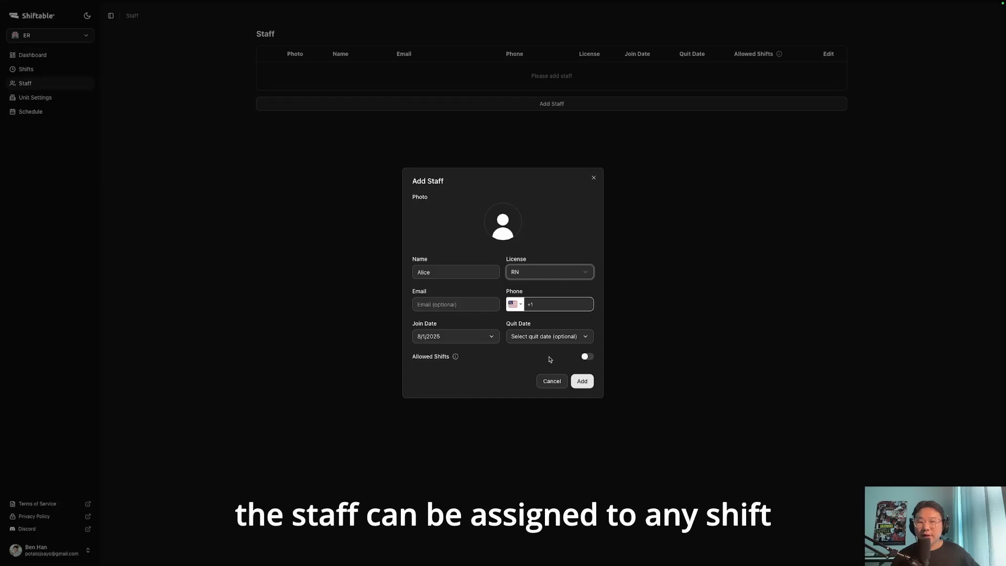
{"action": "left_click", "coordinate": [586, 356]}
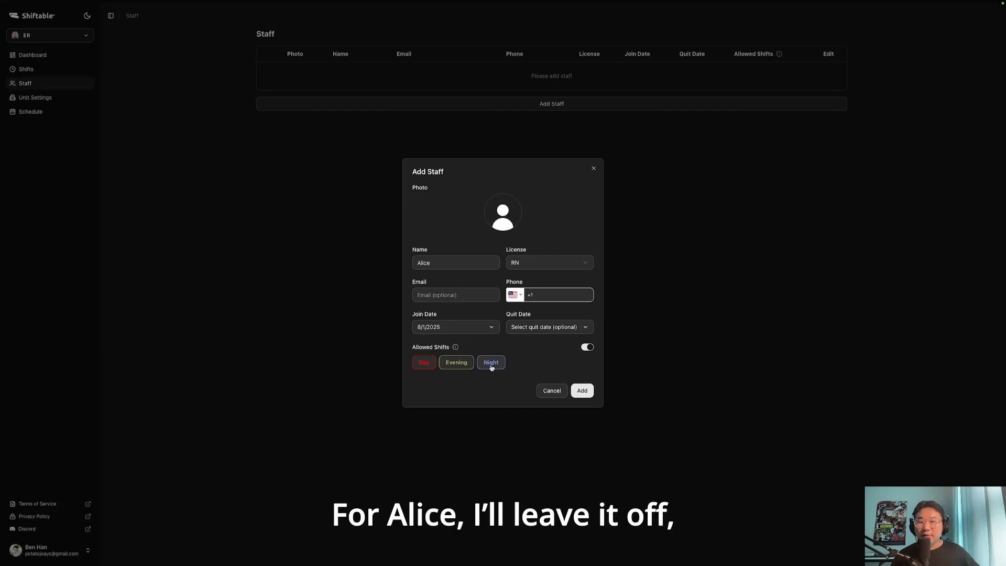
{"action": "left_click", "coordinate": [588, 348]}
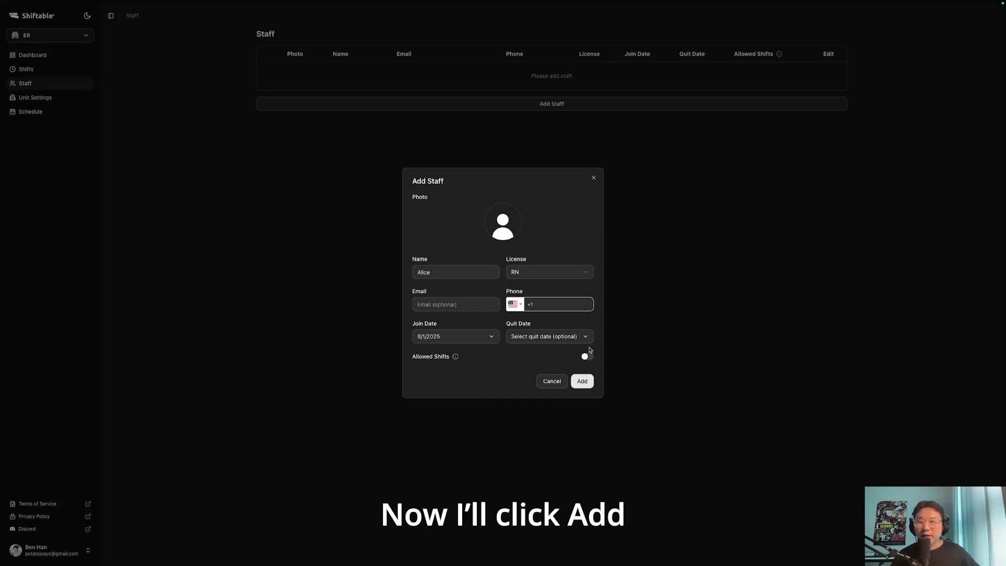
{"action": "left_click", "coordinate": [582, 380]}
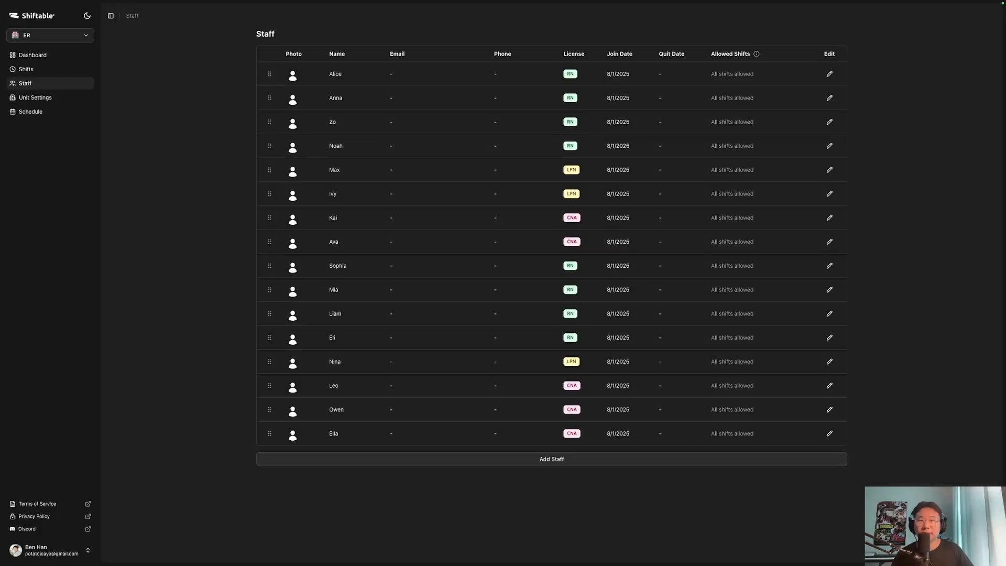
Set the ER unit's maximum consecutive days off to 5 days and save the scheduling rules
{"action": "left_click", "coordinate": [77, 97]}
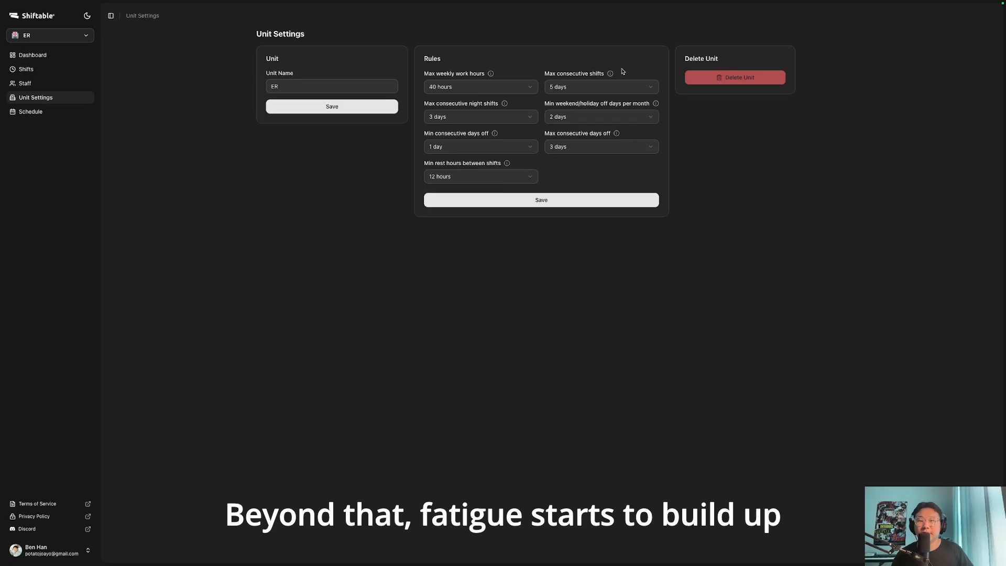
{"action": "left_click", "coordinate": [523, 104]}
{"action": "left_click", "coordinate": [523, 103]}
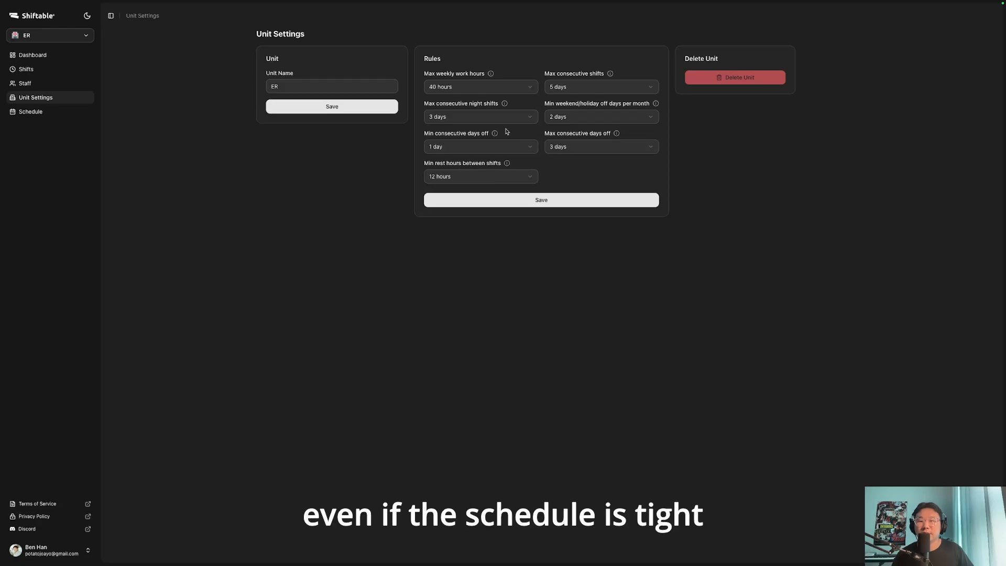
{"action": "mouse_move", "coordinate": [617, 134]}
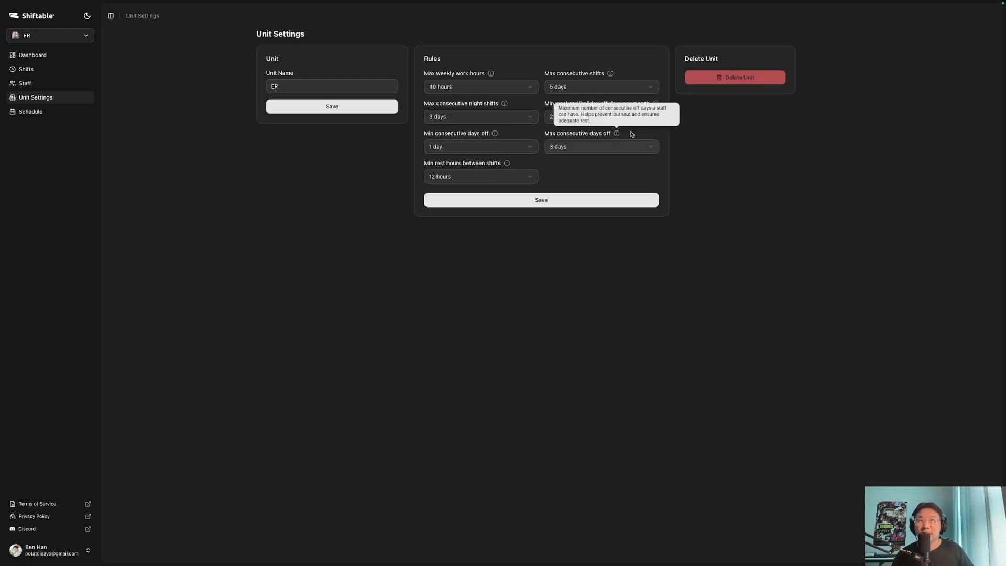
{"action": "left_click", "coordinate": [637, 147]}
{"action": "left_click", "coordinate": [606, 215]}
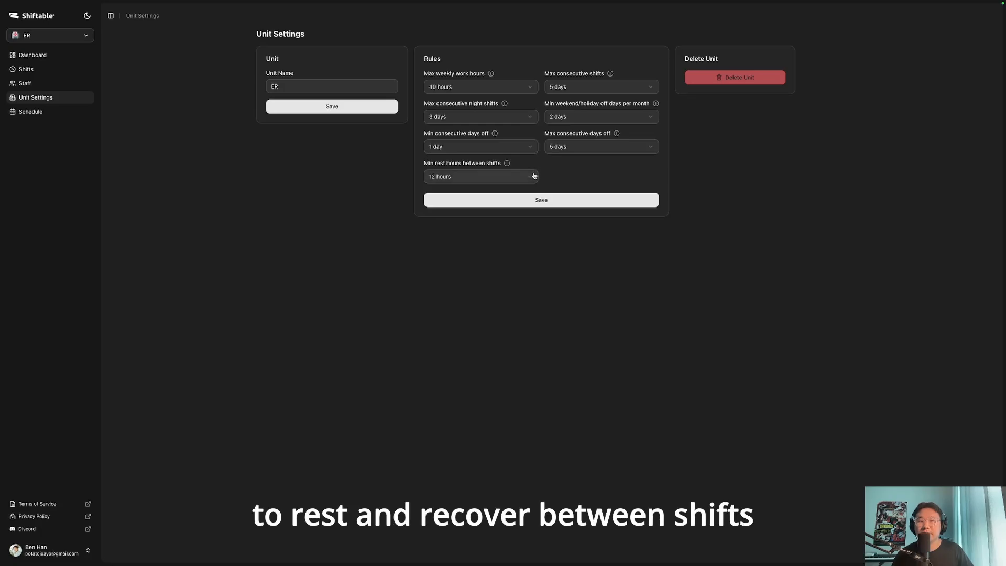
{"action": "left_click", "coordinate": [558, 200]}
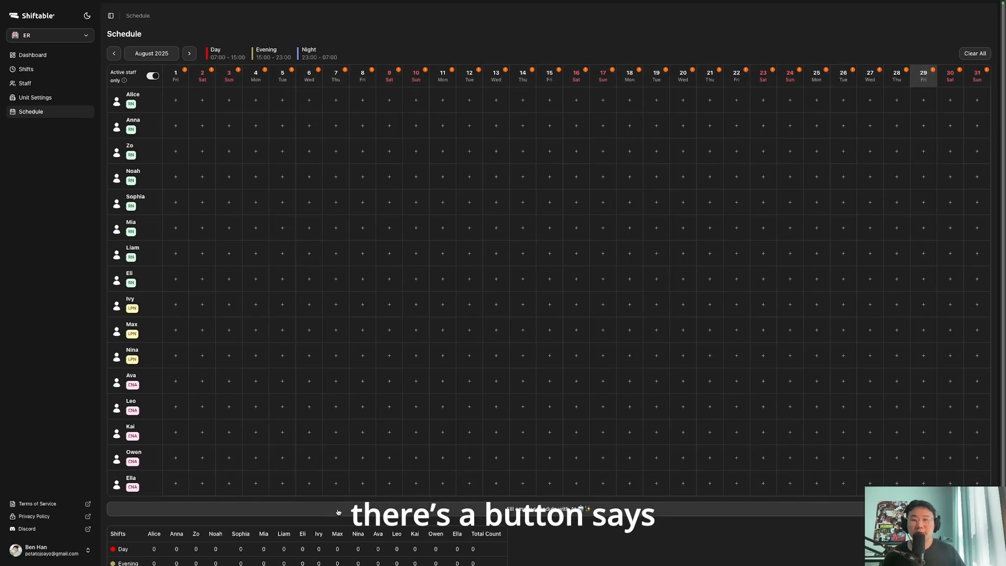
Fill the August 2025 schedule with AI and regenerate the whole month once
{"action": "left_click", "coordinate": [488, 511]}
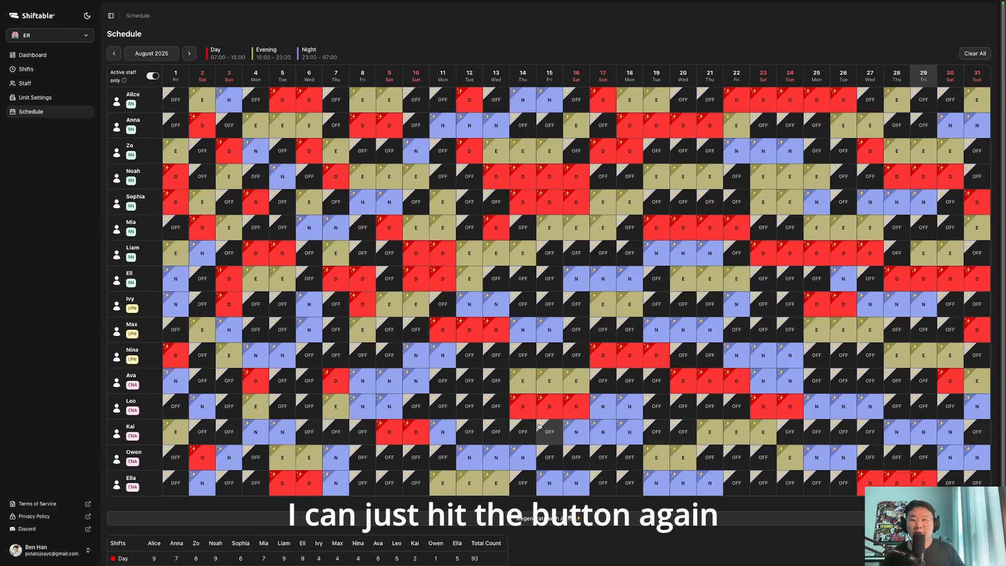
{"action": "left_click", "coordinate": [496, 520]}
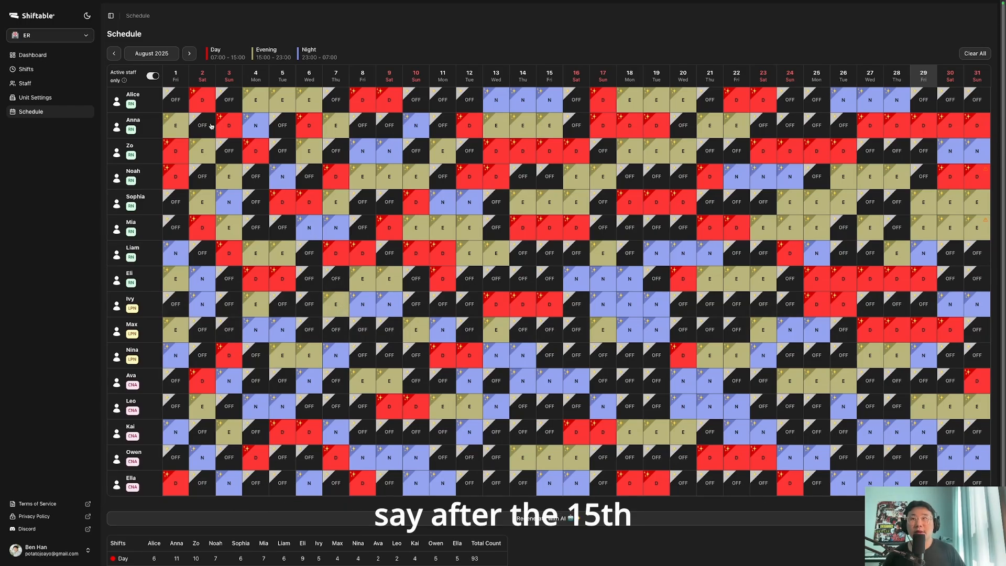
Accept the AI-generated assignments of all staff for August 1 to 16
{"action": "left_click_drag", "start_coordinate": [175, 103], "coordinate": [571, 497]}
{"action": "right_click", "coordinate": [580, 416]}
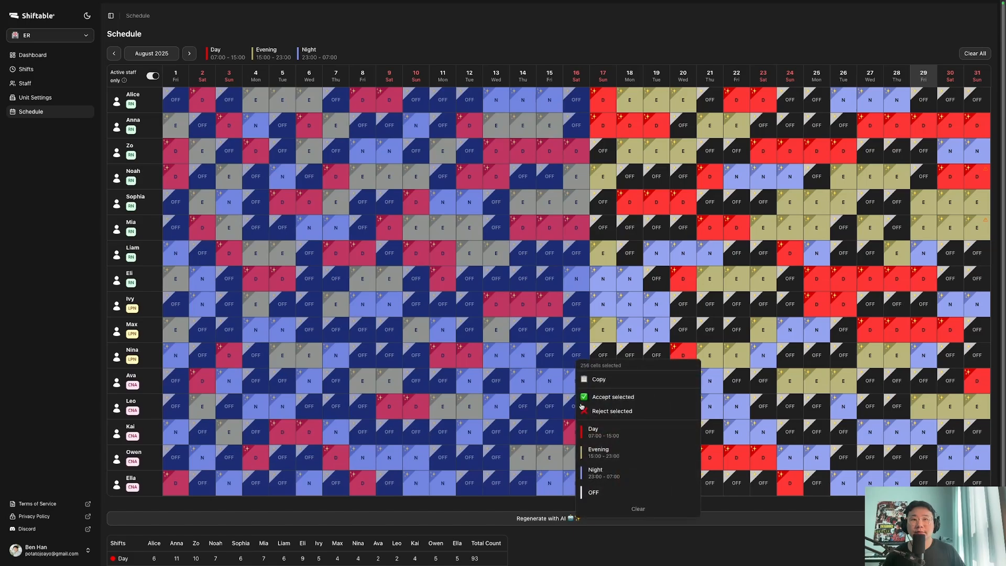
{"action": "left_click", "coordinate": [587, 398]}
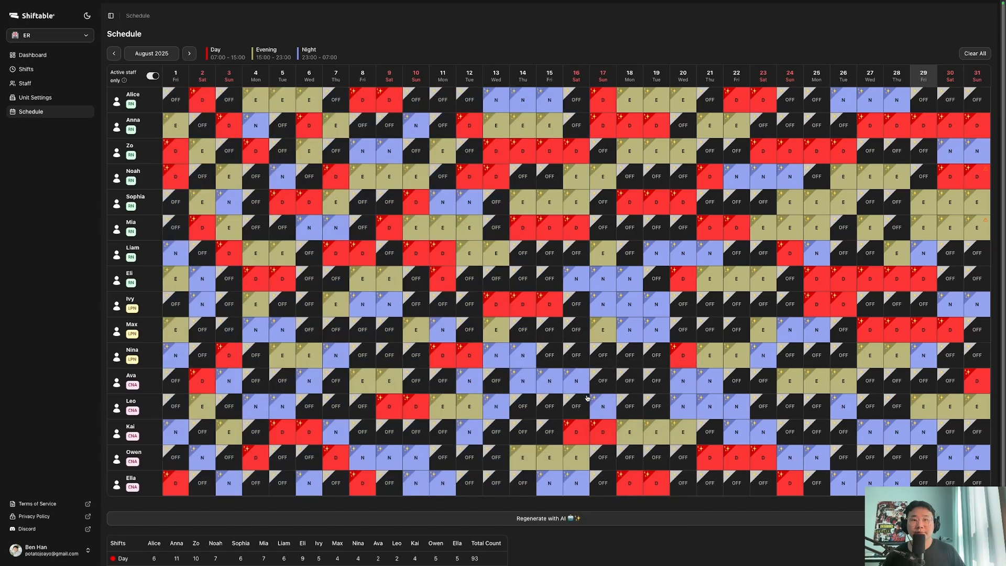
Regenerate the assignments not yet accepted, from August 17 onward, with AI three times
{"action": "left_click", "coordinate": [600, 523]}
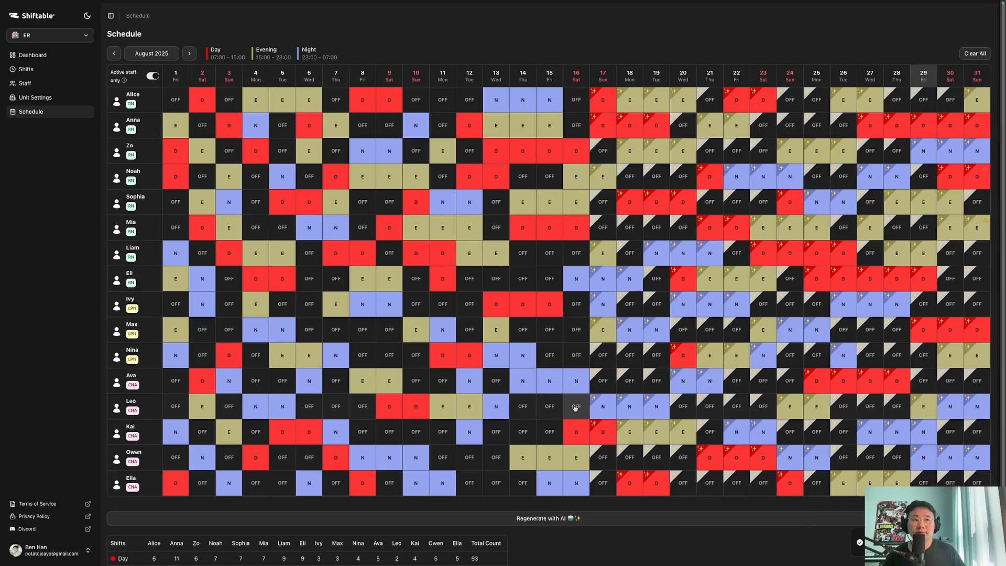
{"action": "left_click", "coordinate": [604, 519]}
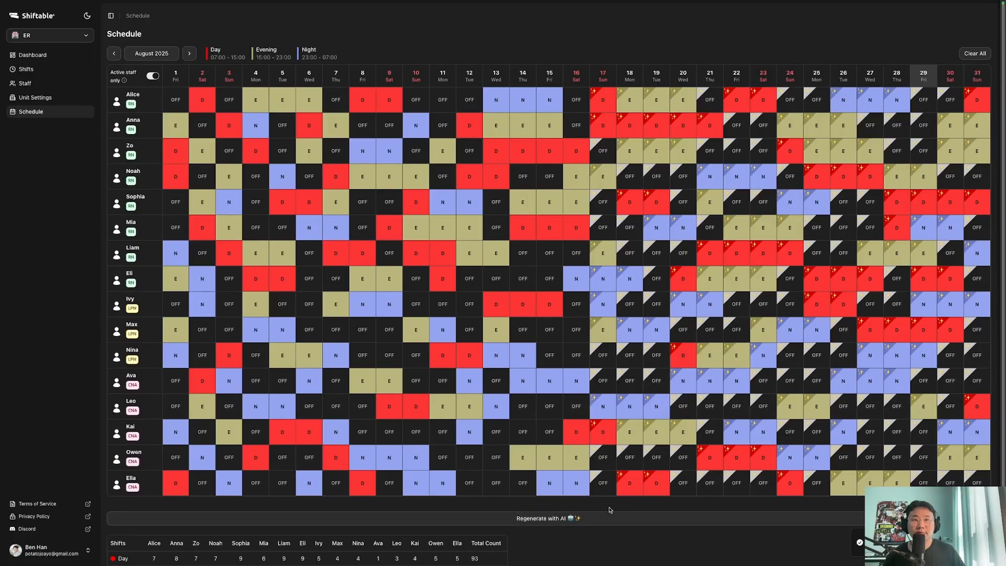
{"action": "left_click", "coordinate": [611, 519]}
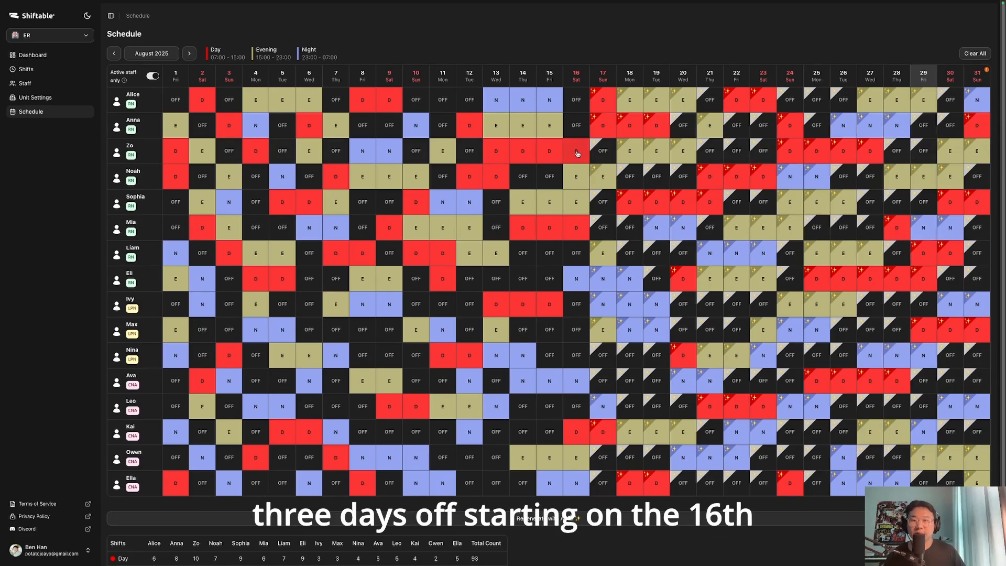
Mark August 16 to 18 as OFF for the third RN in the schedule and regenerate the remaining days with AI
{"action": "left_click_drag", "start_coordinate": [576, 153], "coordinate": [629, 151]}
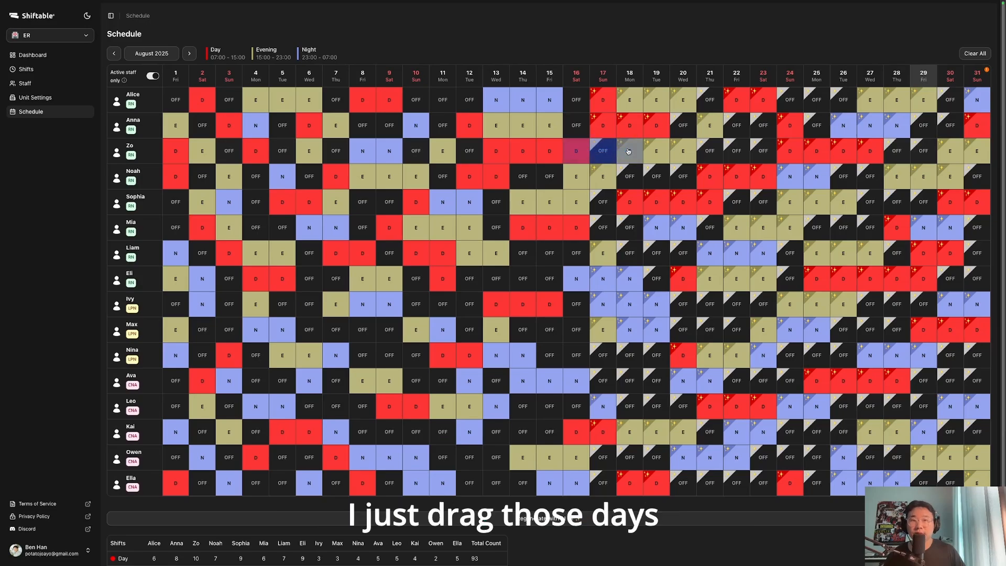
{"action": "right_click", "coordinate": [628, 151]}
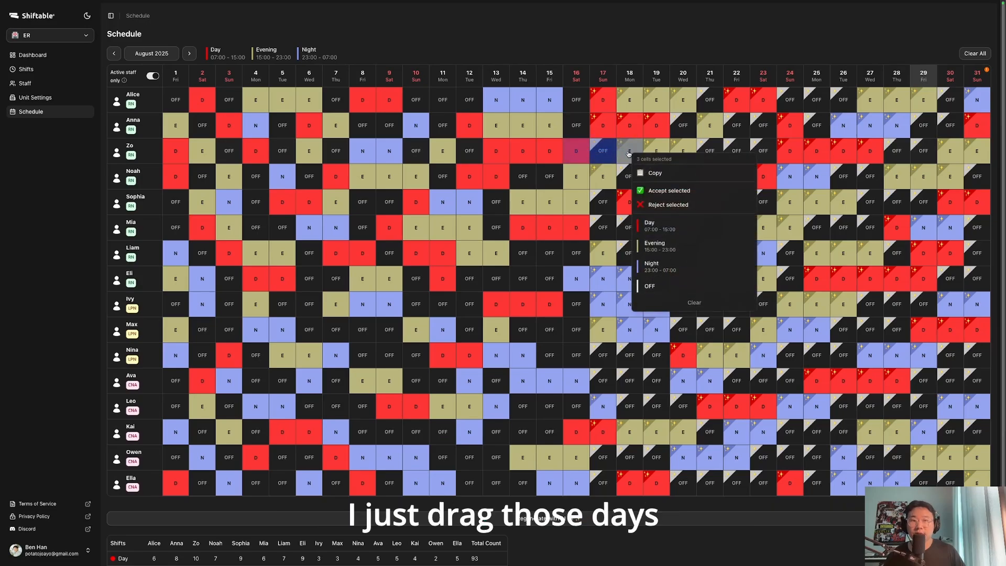
{"action": "left_click", "coordinate": [653, 287]}
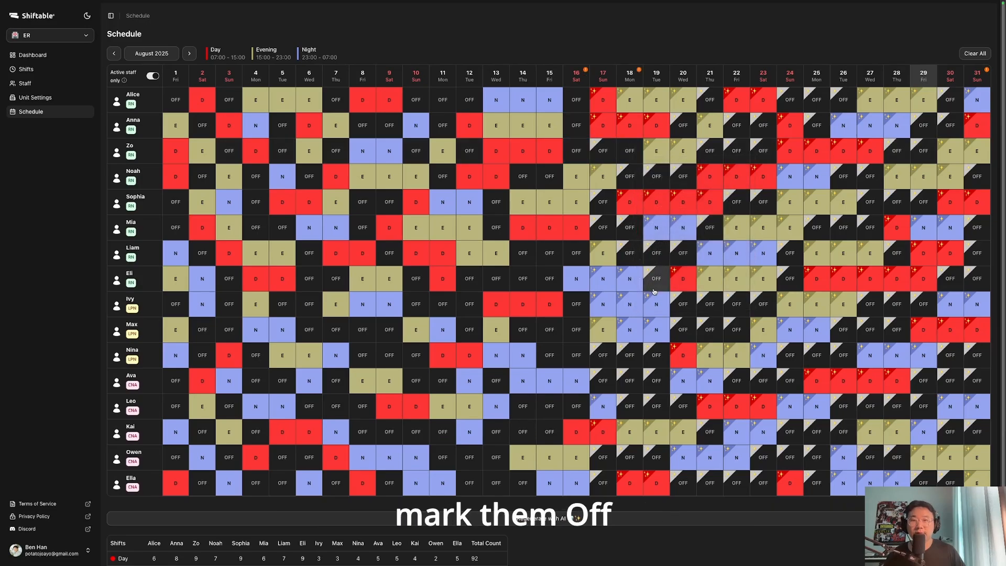
{"action": "left_click", "coordinate": [571, 518]}
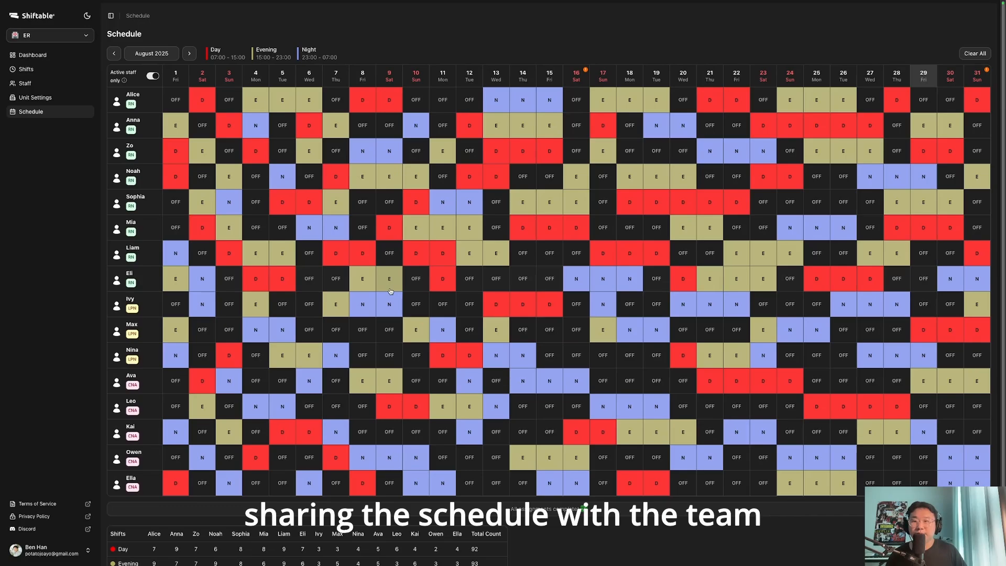
Open sharing for the August 2025 schedule from the dashboard's live preview and copy the schedule link
{"action": "left_click", "coordinate": [32, 55]}
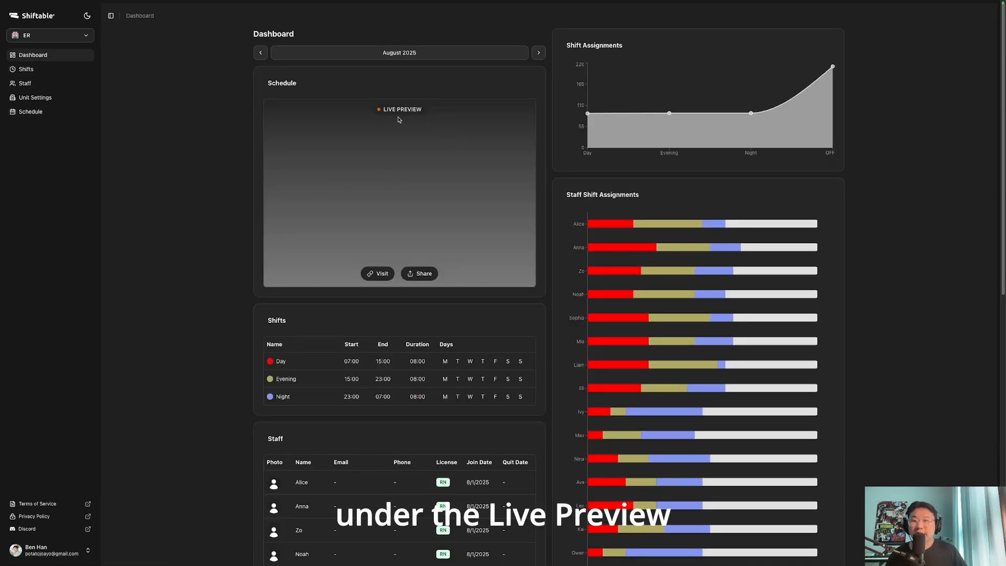
{"action": "left_click", "coordinate": [425, 275]}
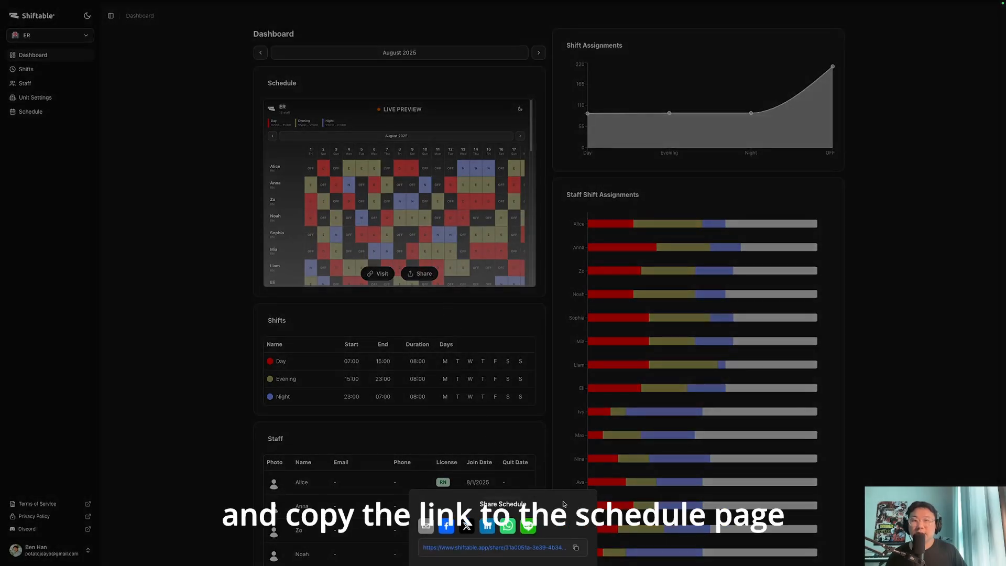
{"action": "left_click", "coordinate": [574, 547]}
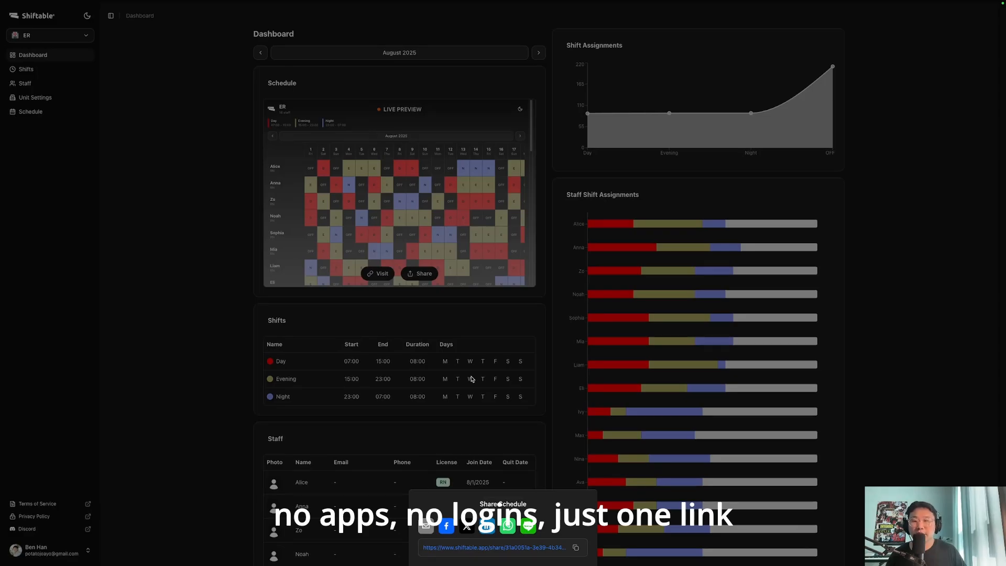
Switch to the iPhone 16 Pro simulator and look through the days of the shared August 2025 ER schedule
{"action": "left_click", "coordinate": [503, 395]}
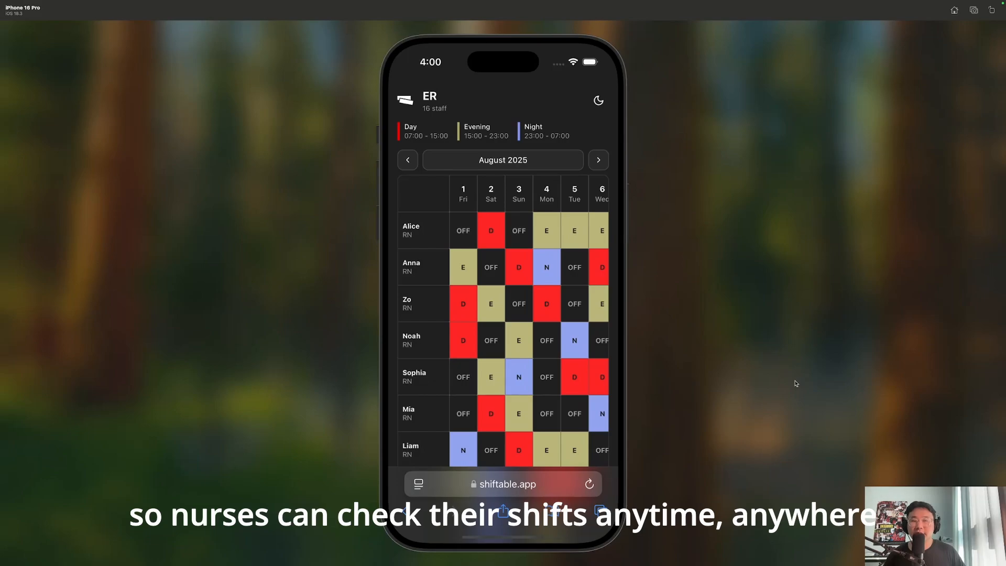
{"action": "left_click_drag", "start_coordinate": [575, 371], "coordinate": [471, 353]}
{"action": "left_click_drag", "start_coordinate": [541, 349], "coordinate": [602, 353]}
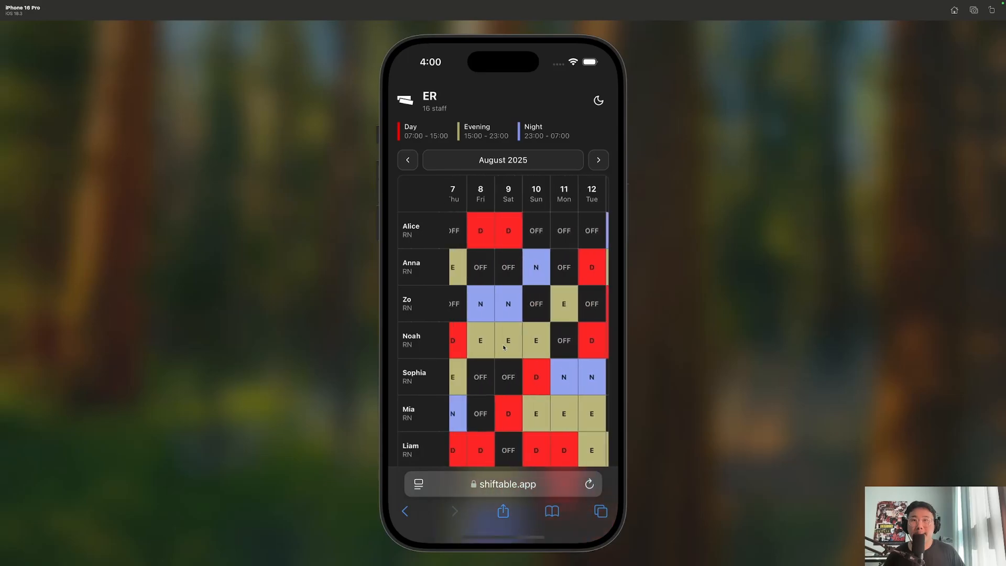